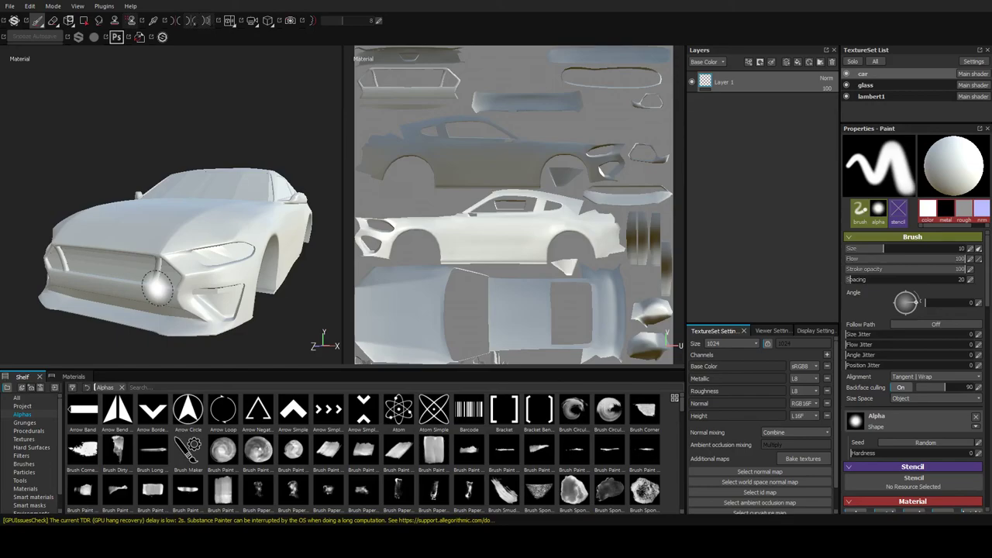
# - Show the smart materials, try Aluminium Brushed Worn on the car, then undo it
pyautogui.moveTo(209, 250); pyautogui.dragTo(269, 249)
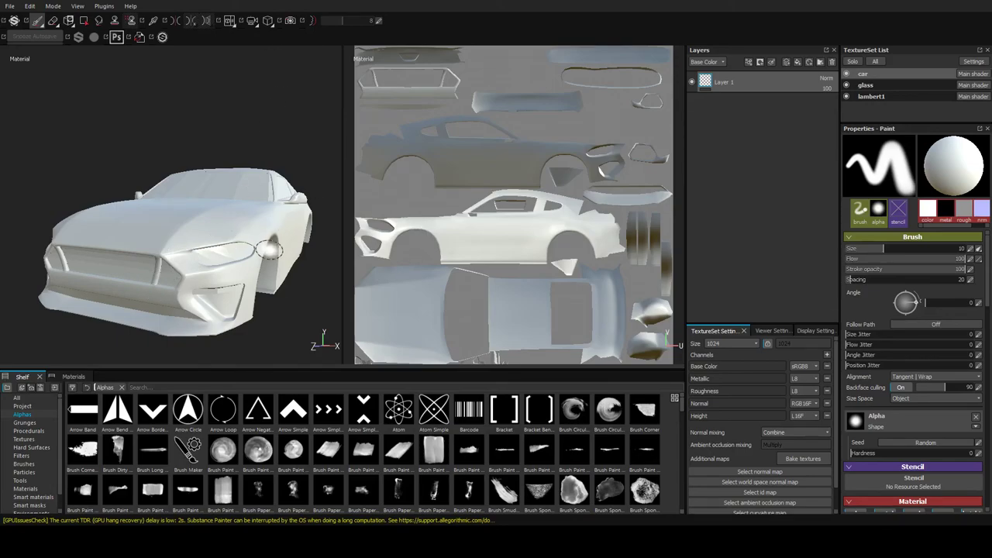
pyautogui.click(38, 498)
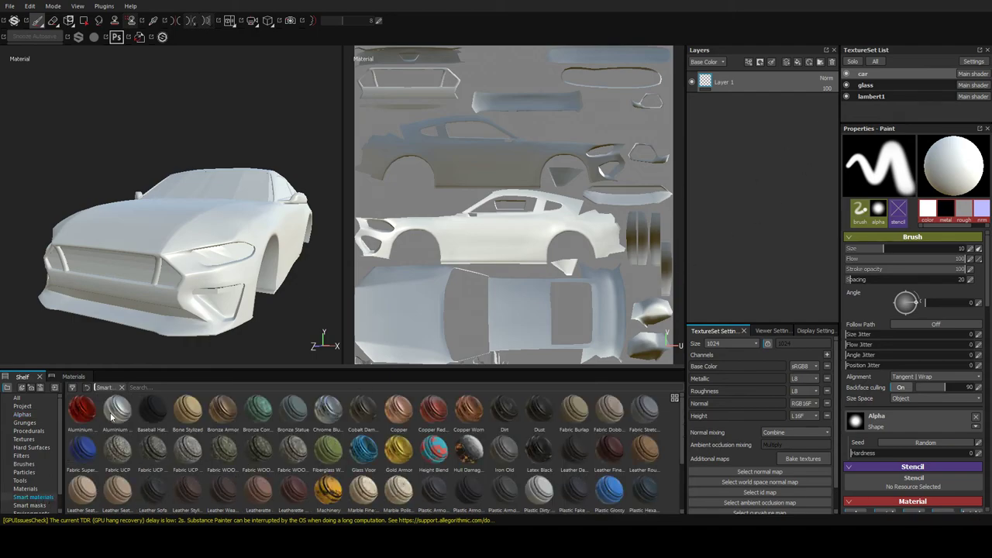
pyautogui.moveTo(111, 417); pyautogui.dragTo(761, 97)
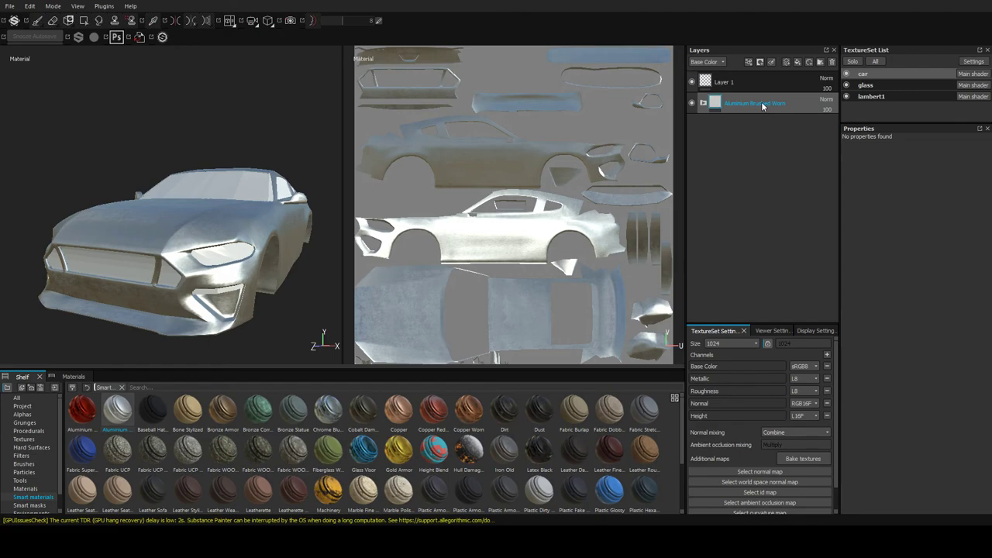
pyautogui.moveTo(310, 210)
pyautogui.keyDown('alt'); pyautogui.mouseDown()
pyautogui.moveTo(249, 223)
pyautogui.moveTo(127, 211)
pyautogui.moveTo(241, 225)
pyautogui.mouseUp(); pyautogui.keyUp('alt')
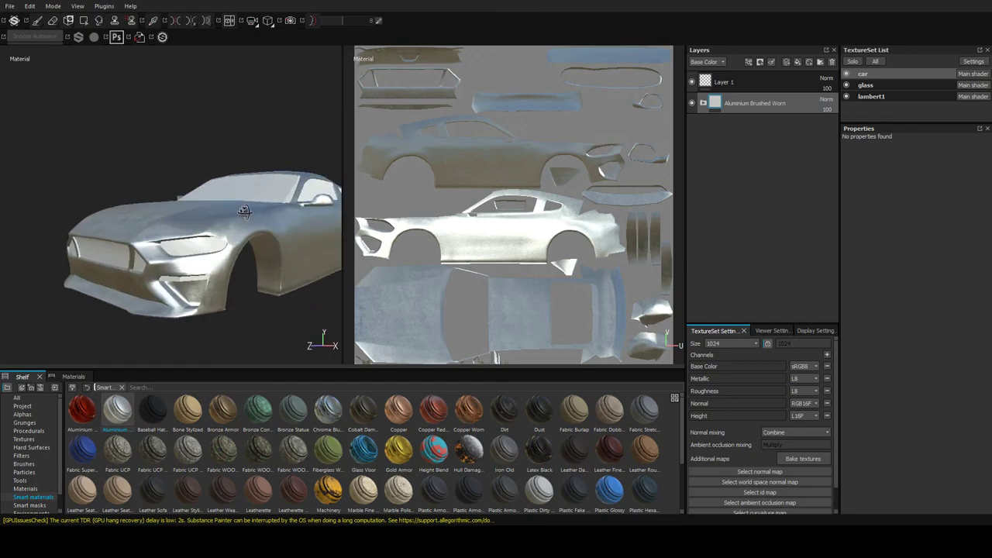
pyautogui.hotkey('ctrl', 'z')
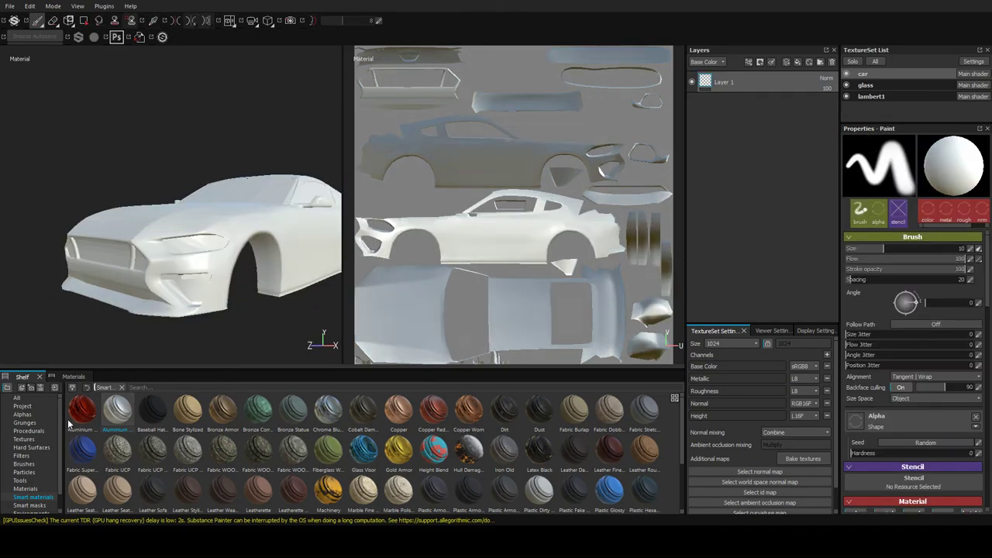
# - Apply the Aluminium Anodized Red smart material to the car body
pyautogui.moveTo(82, 409)
pyautogui.mouseDown()
pyautogui.moveTo(714, 86)
pyautogui.moveTo(723, 93)
pyautogui.mouseUp()
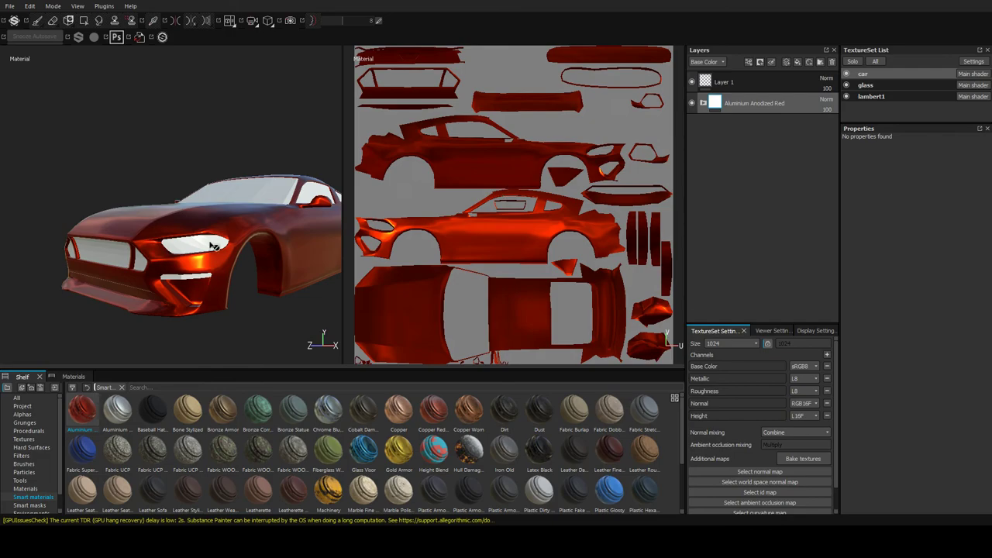
pyautogui.moveTo(232, 232)
pyautogui.keyDown('alt'); pyautogui.mouseDown()
pyautogui.moveTo(276, 215)
pyautogui.moveTo(333, 233)
pyautogui.moveTo(328, 338)
pyautogui.moveTo(295, 194)
pyautogui.moveTo(320, 196)
pyautogui.moveTo(80, 197)
pyautogui.moveTo(333, 221)
pyautogui.mouseUp(); pyautogui.keyUp('alt')
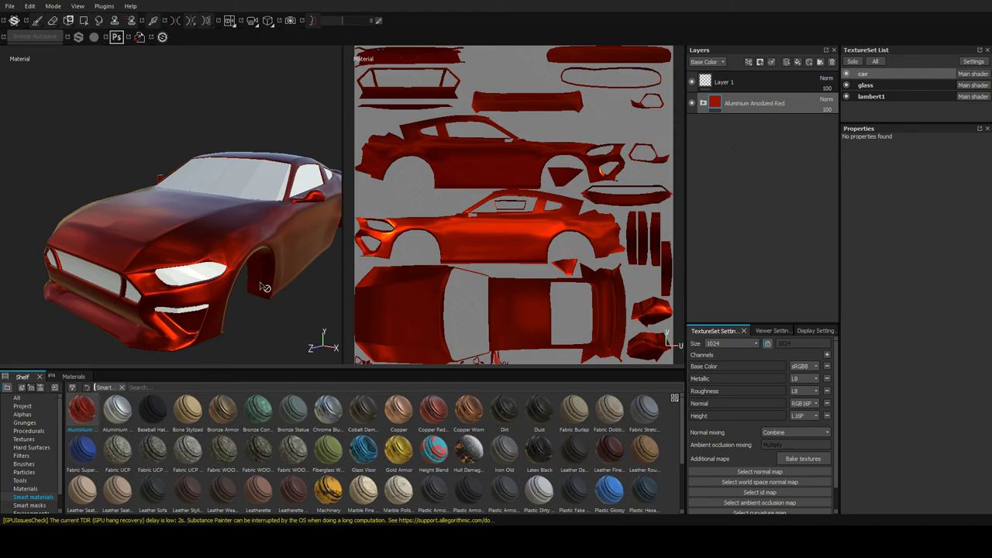
pyautogui.click(236, 241)
# - Create a new paint layer and set its base colour to near-black
pyautogui.click(307, 352)
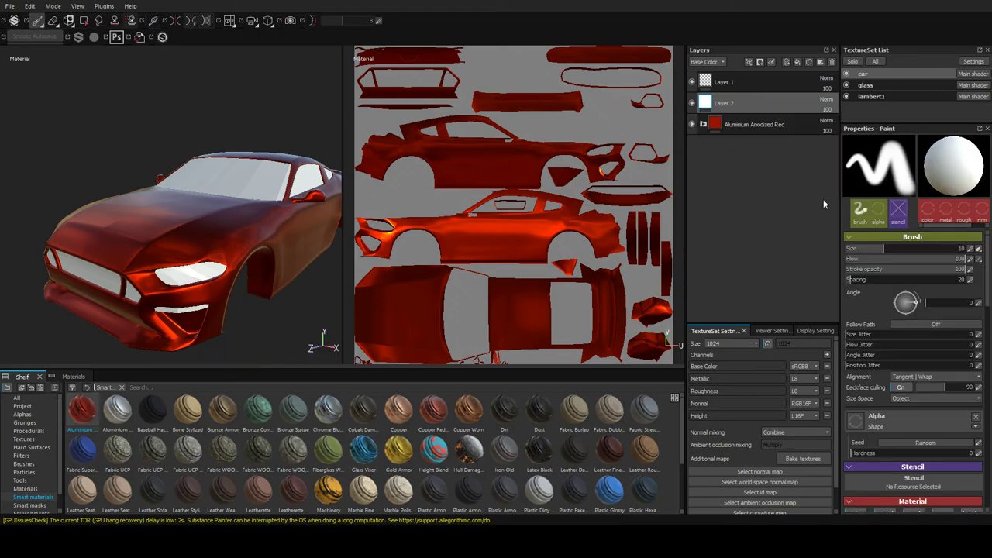
pyautogui.scroll(-5, 938, 417)
pyautogui.scroll(-2, 939, 422)
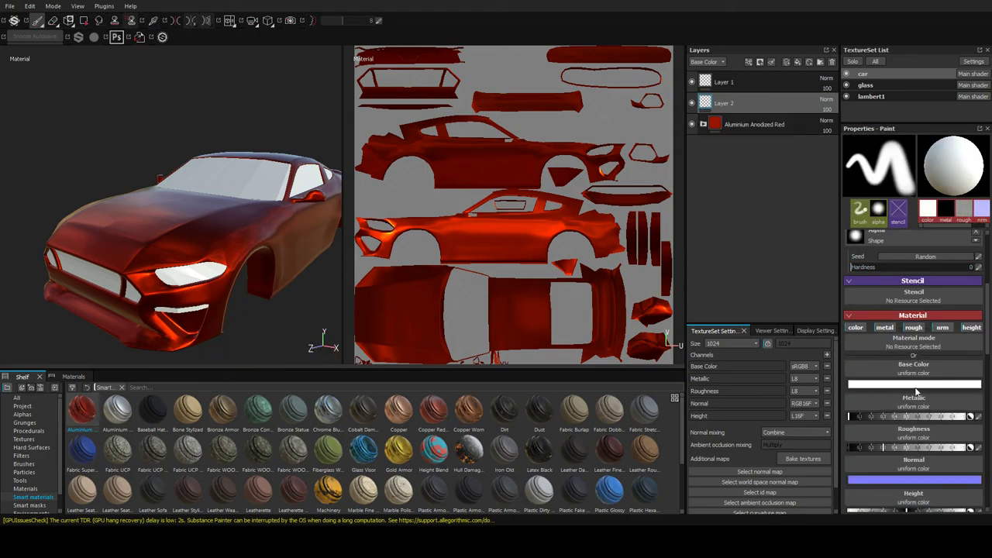
pyautogui.moveTo(918, 385); pyautogui.dragTo(911, 438)
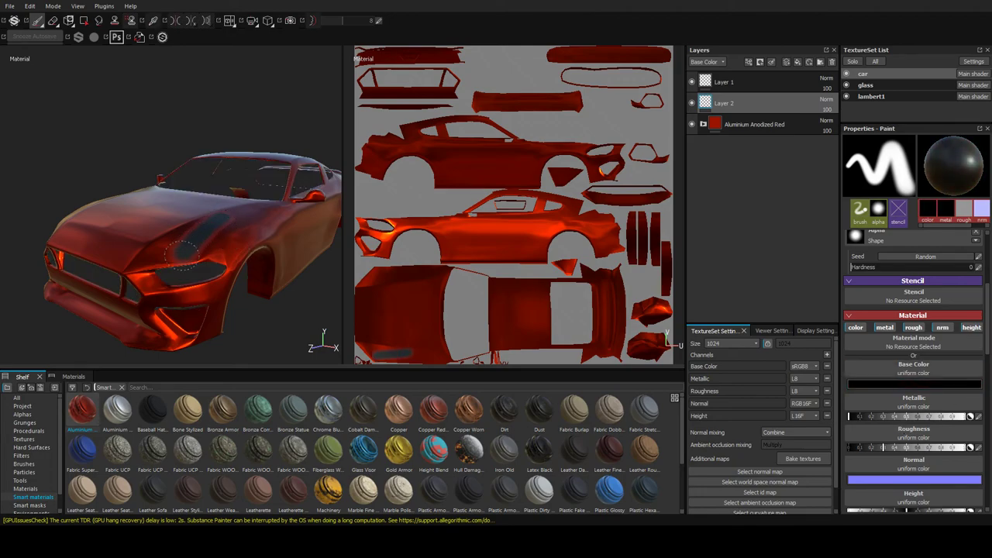
# - Check the body from above in isolation and enlarge the brush for broad coverage
pyautogui.moveTo(264, 201)
pyautogui.keyDown('alt'); pyautogui.mouseDown()
pyautogui.moveTo(288, 273)
pyautogui.moveTo(281, 288)
pyautogui.moveTo(260, 274)
pyautogui.moveTo(279, 267)
pyautogui.mouseUp(); pyautogui.keyUp('alt')
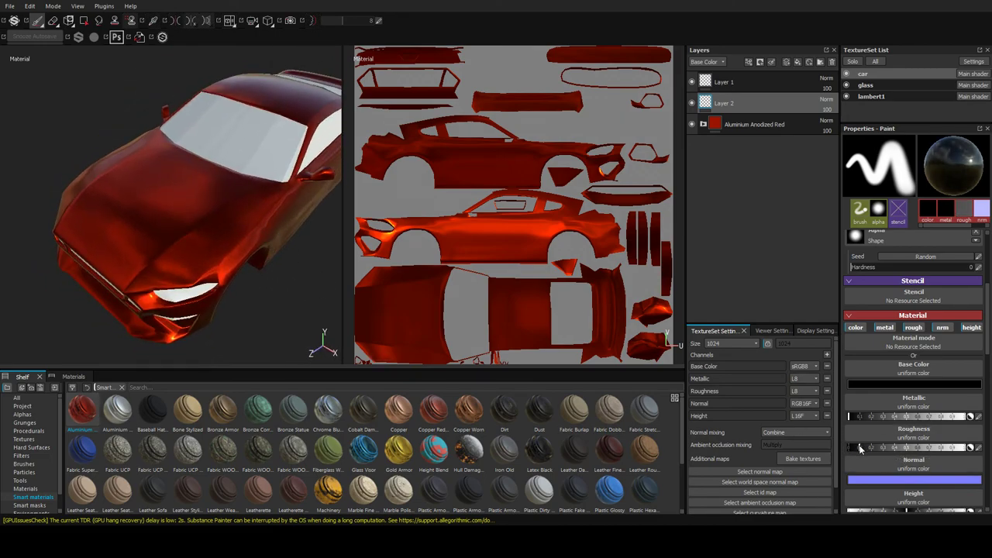
pyautogui.hotkey('alt', 'q')
pyautogui.hotkey('alt', 'q')
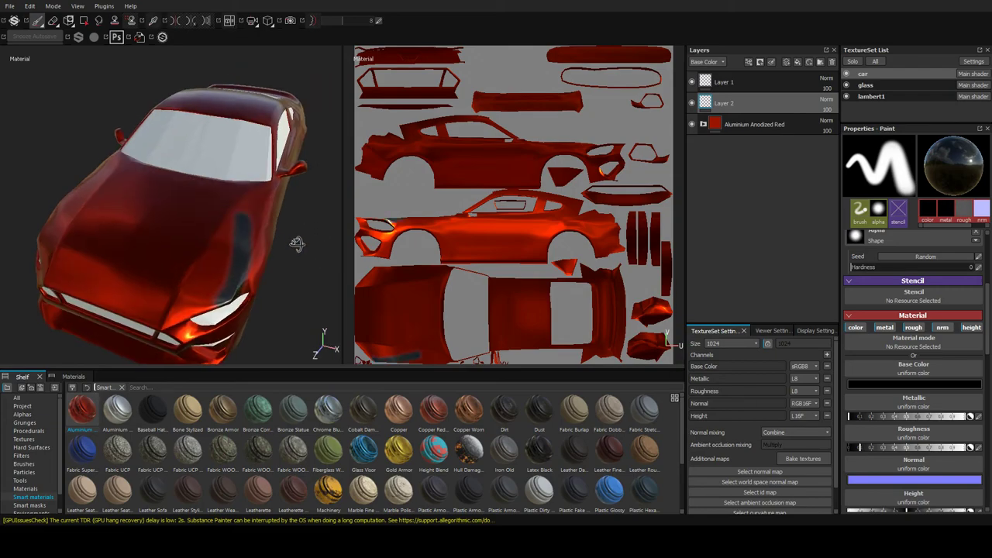
pyautogui.keyDown('alt'); pyautogui.moveTo(186, 286); pyautogui.dragTo(300, 217); pyautogui.keyUp('alt')
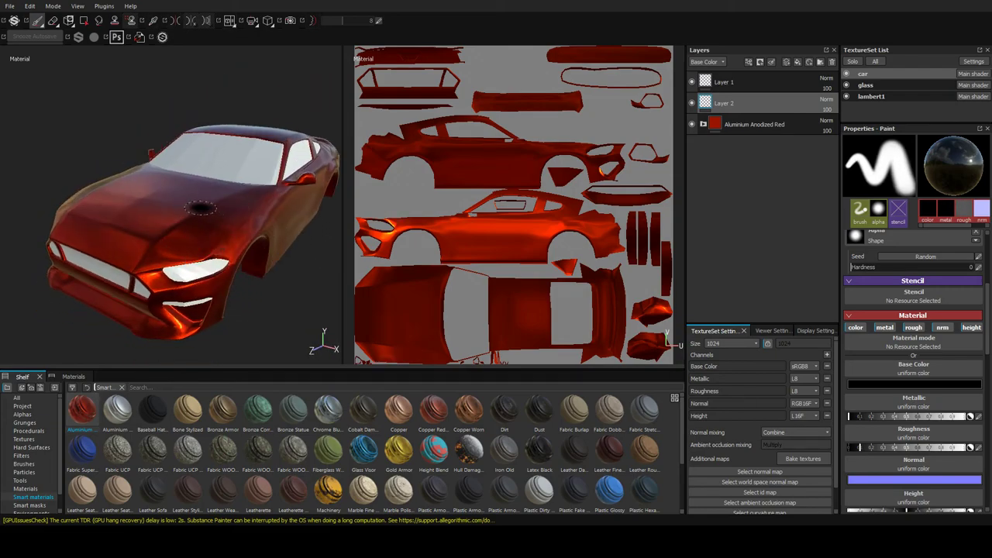
pyautogui.keyDown('ctrl'); pyautogui.moveTo(211, 215); pyautogui.dragTo(256, 215, button='right'); pyautogui.keyUp('ctrl')
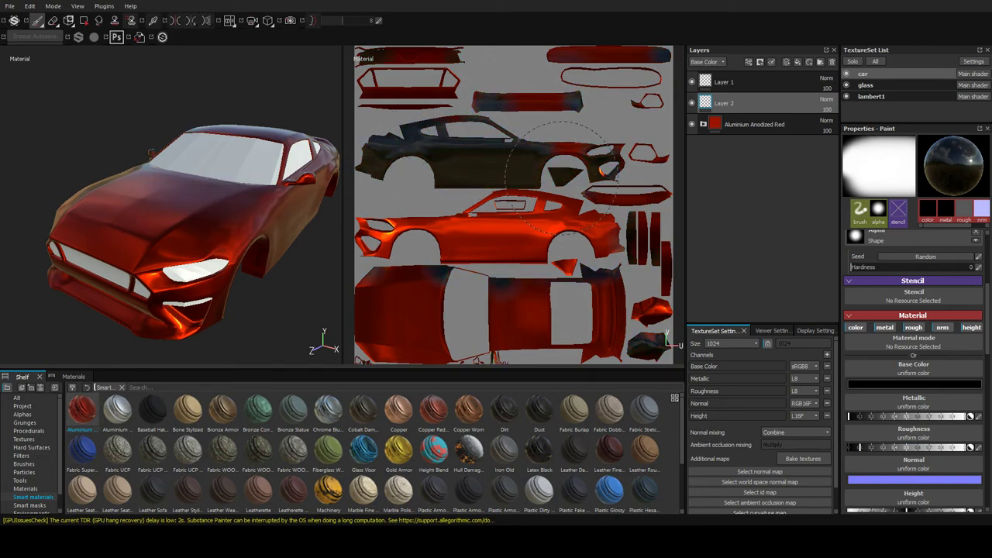
# - Paint black over the red side panel and roof in the UV view
pyautogui.moveTo(562, 242)
pyautogui.mouseDown()
pyautogui.moveTo(418, 341)
pyautogui.moveTo(409, 326)
pyautogui.moveTo(479, 331)
pyautogui.mouseUp()
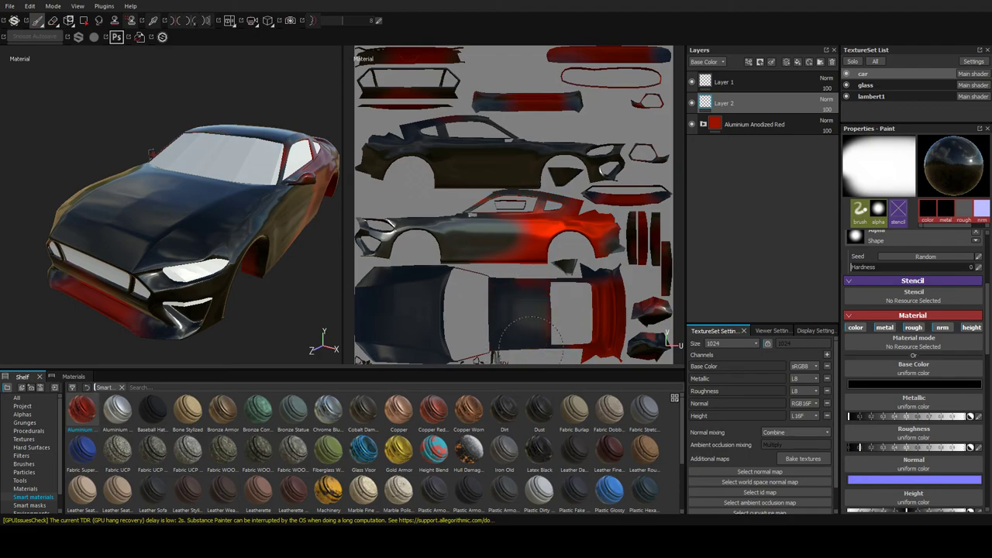
pyautogui.moveTo(540, 338); pyautogui.dragTo(498, 289)
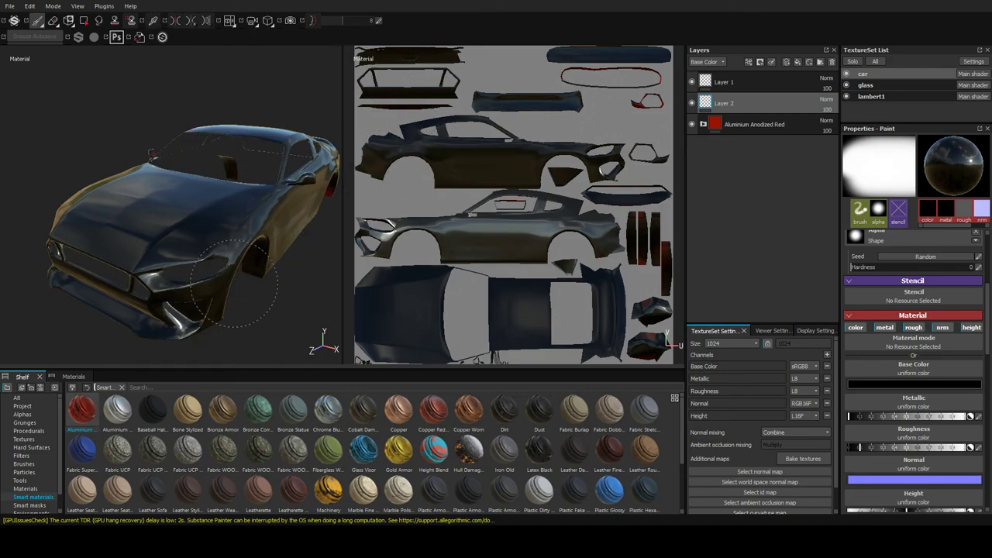
pyautogui.moveTo(232, 202)
pyautogui.keyDown('alt'); pyautogui.mouseDown()
pyautogui.moveTo(277, 173)
pyautogui.moveTo(188, 265)
pyautogui.moveTo(38, 252)
pyautogui.mouseUp(); pyautogui.keyUp('alt')
pyautogui.scroll(3, 276, 173)
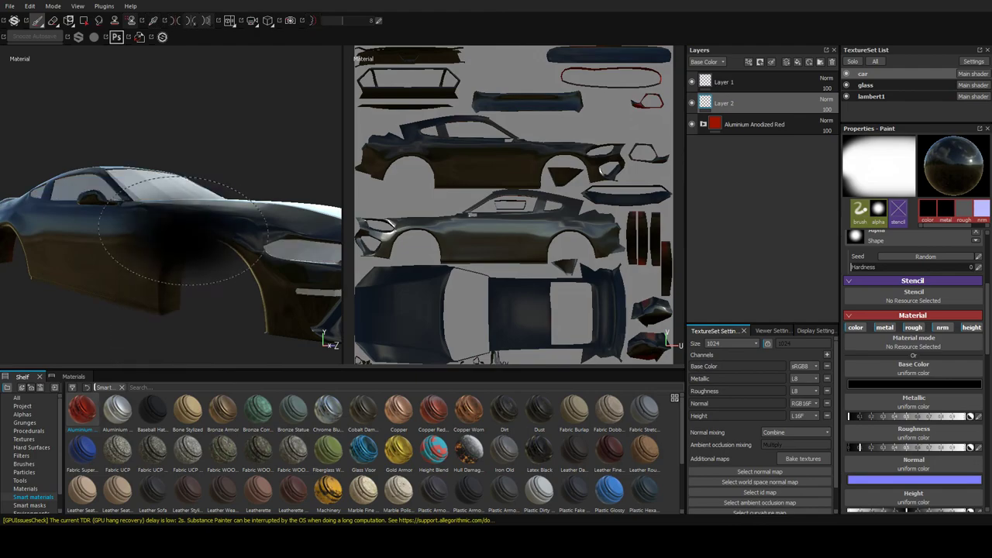
# - Orbit around the hood and front to check black coverage, widening the 3D view
pyautogui.moveTo(220, 214)
pyautogui.keyDown('alt'); pyautogui.mouseDown()
pyautogui.moveTo(192, 230)
pyautogui.moveTo(100, 213)
pyautogui.moveTo(187, 230)
pyautogui.moveTo(174, 229)
pyautogui.mouseUp(); pyautogui.keyUp('alt')
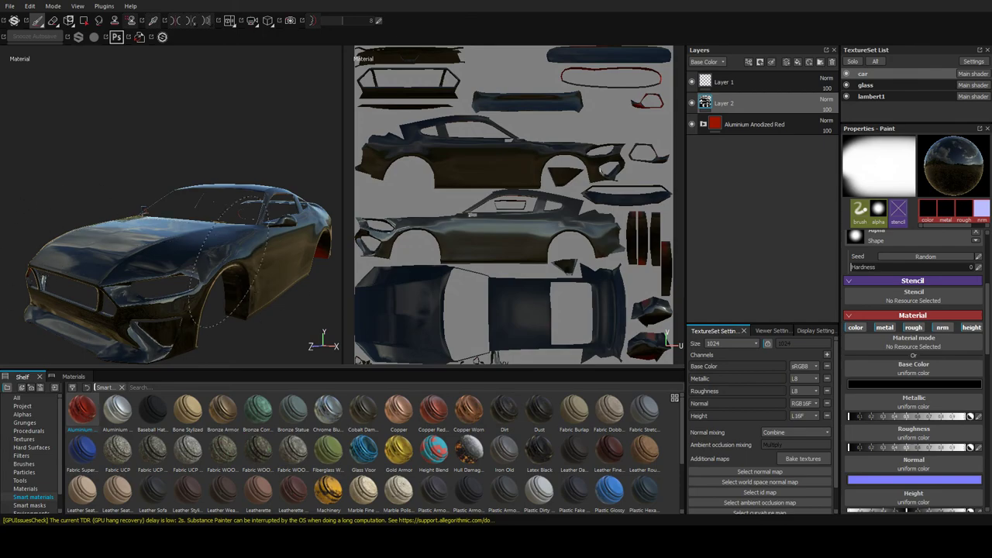
pyautogui.keyDown('alt'); pyautogui.moveTo(117, 306); pyautogui.dragTo(130, 279); pyautogui.keyUp('alt')
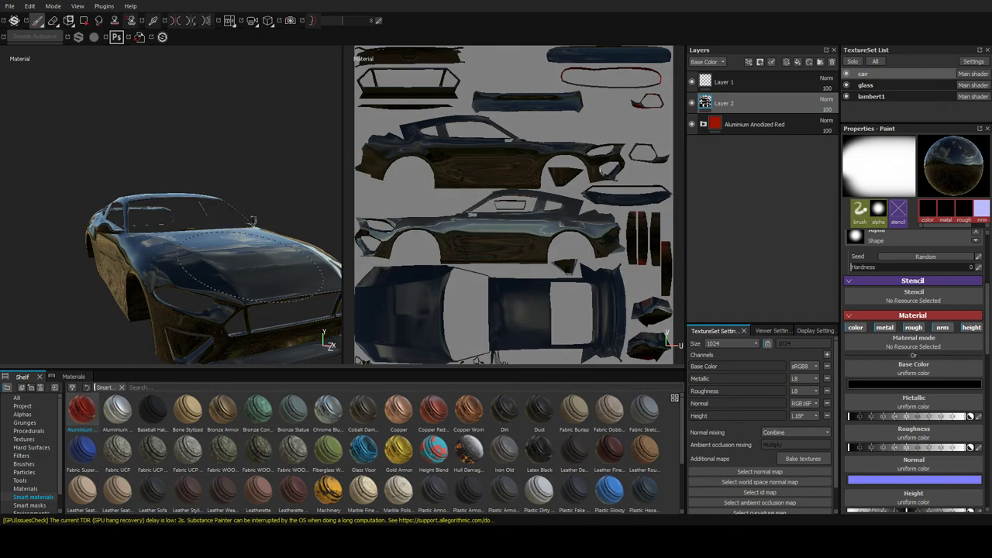
pyautogui.moveTo(252, 221)
pyautogui.keyDown('alt'); pyautogui.mouseDown()
pyautogui.moveTo(117, 307)
pyautogui.moveTo(413, 329)
pyautogui.mouseUp(); pyautogui.keyUp('alt')
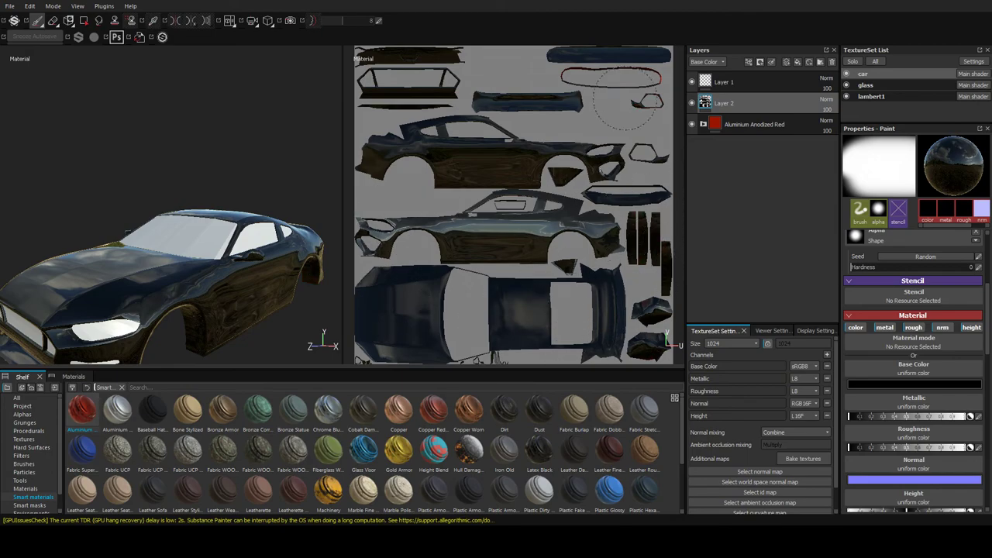
pyautogui.keyDown('alt'); pyautogui.moveTo(422, 155); pyautogui.dragTo(148, 237); pyautogui.keyUp('alt')
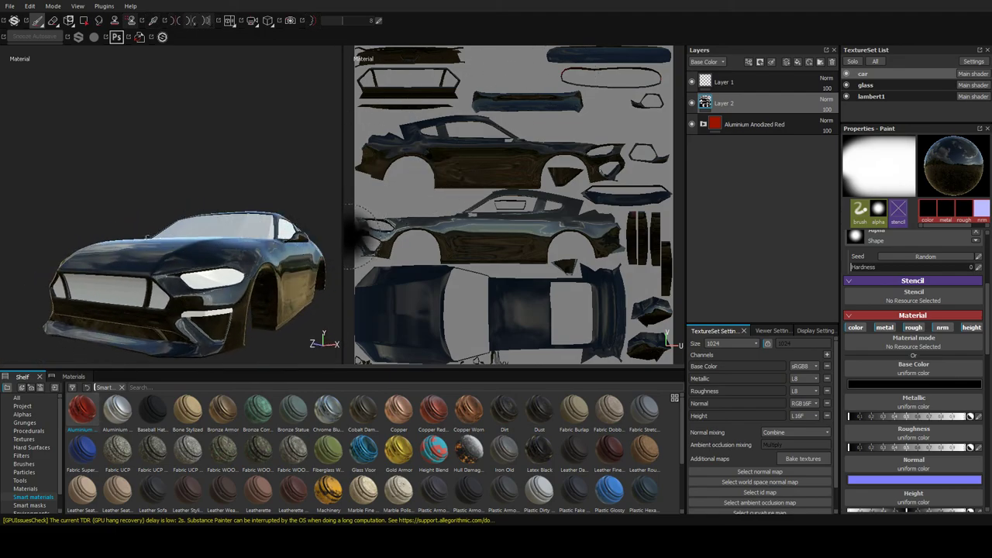
pyautogui.moveTo(353, 233); pyautogui.dragTo(382, 233)
pyautogui.moveTo(167, 238)
pyautogui.keyDown('alt'); pyautogui.mouseDown()
pyautogui.moveTo(248, 335)
pyautogui.moveTo(856, 218)
pyautogui.mouseUp(); pyautogui.keyUp('alt')
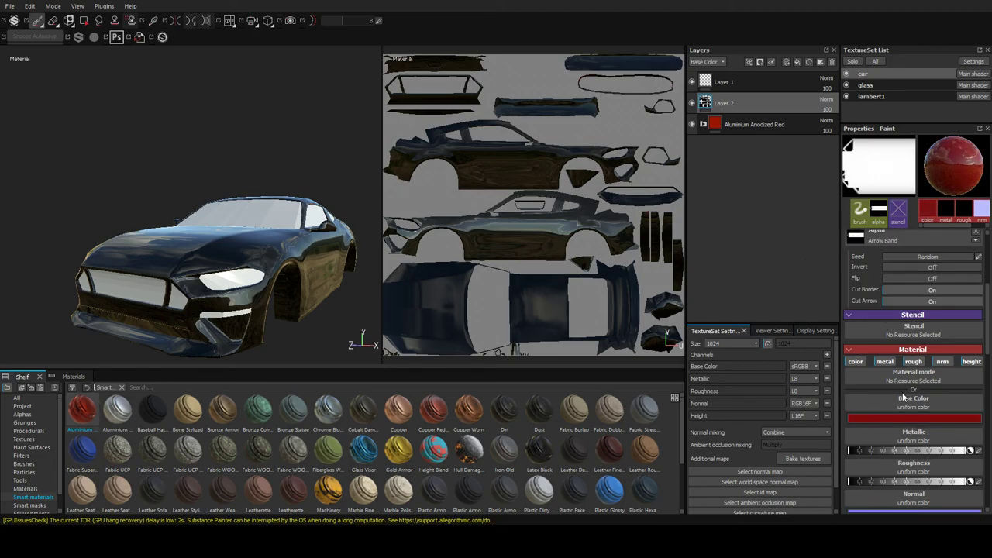
# - Stamp a red Arrow Band on the hood, then undo the misplaced stamp
pyautogui.scroll(-1, 422, 301)
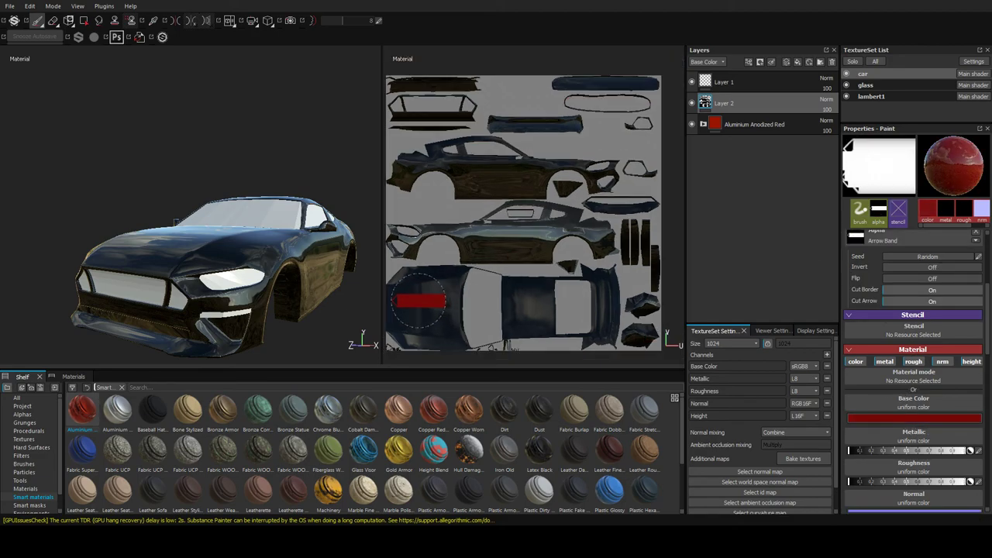
pyautogui.scroll(2, 418, 301)
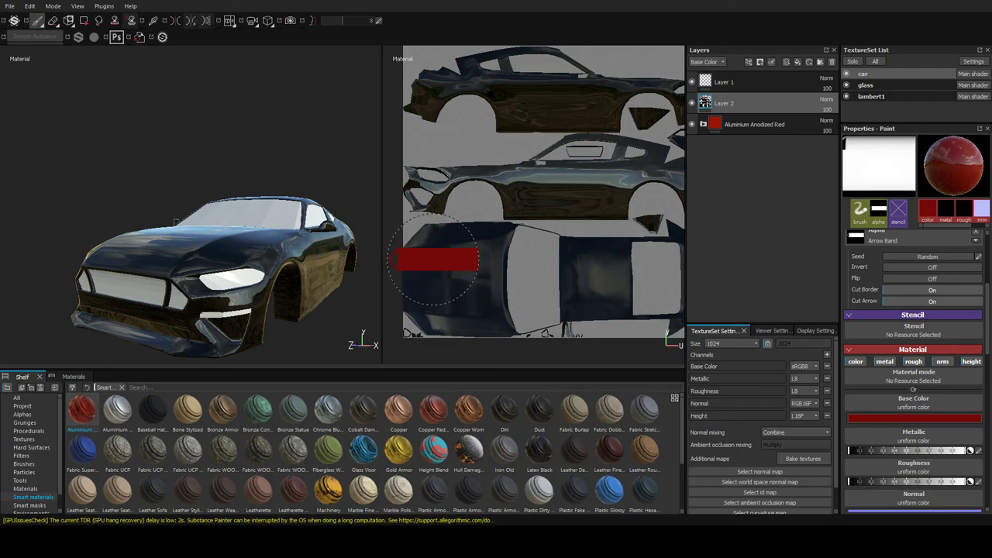
pyautogui.click(436, 260)
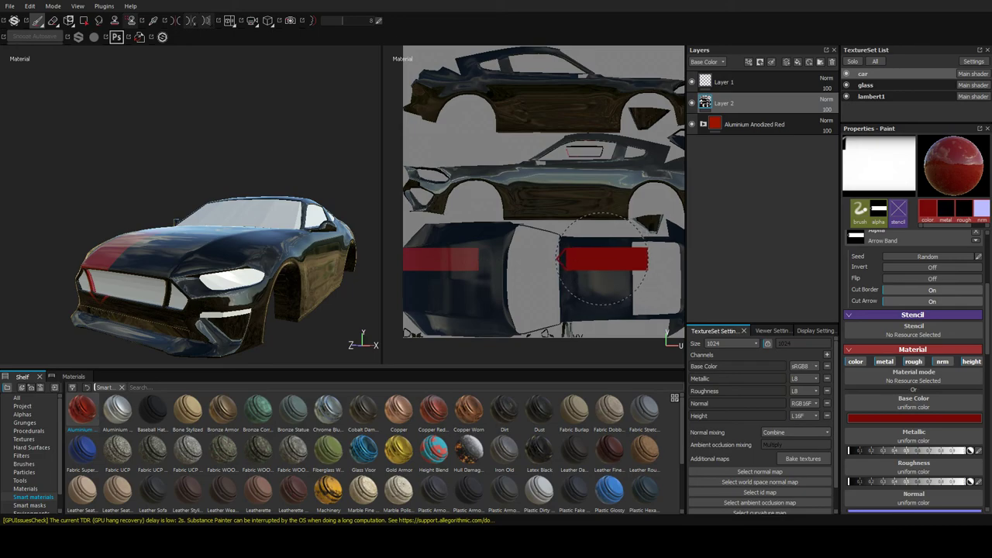
pyautogui.scroll(1, 590, 260)
pyautogui.scroll(1, 576, 261)
pyautogui.scroll(1, 570, 264)
pyautogui.scroll(-1, 570, 264)
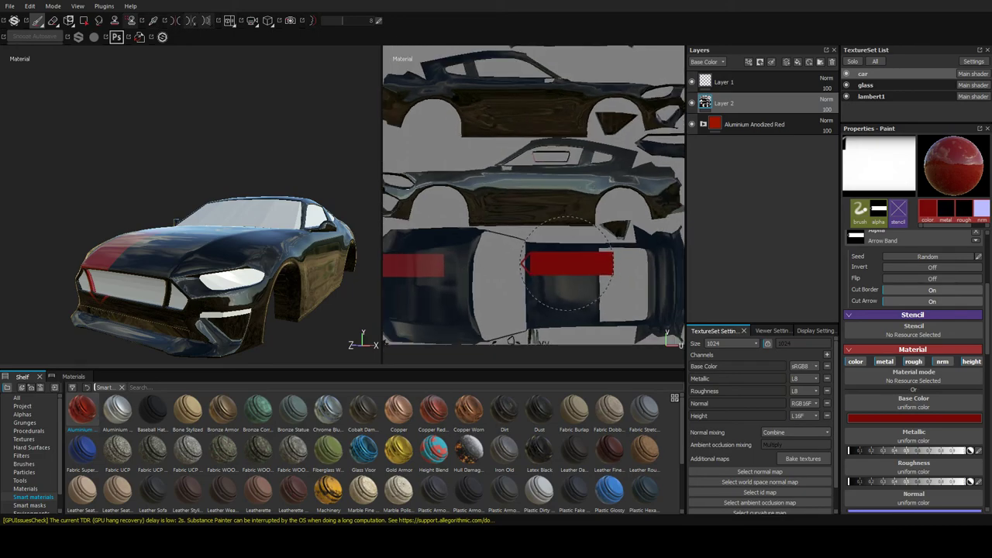
pyautogui.scroll(-1, 543, 266)
pyautogui.scroll(-1, 504, 267)
pyautogui.hotkey('ctrl', 'z')
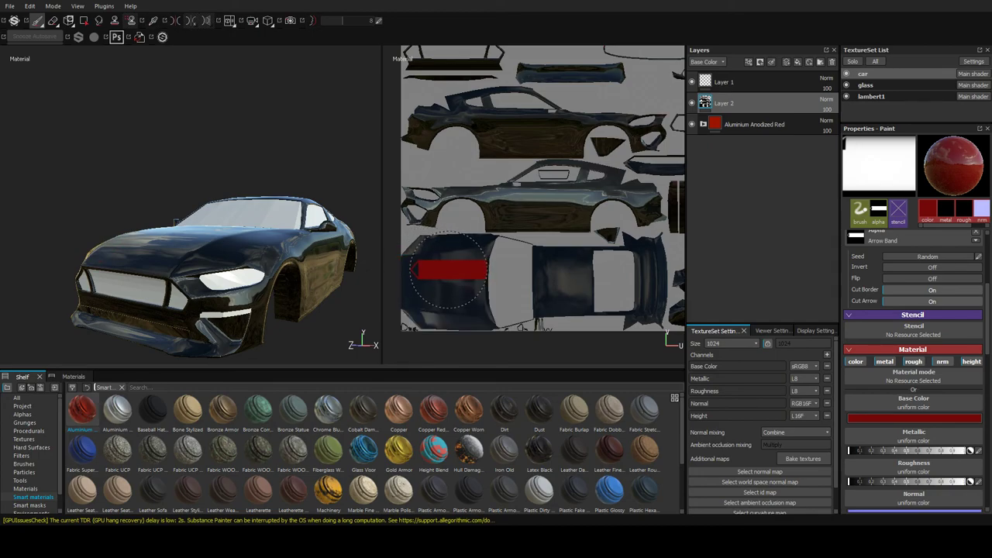
# - Draw a straight red stripe from the hood through to the roof, then switch colour to black
pyautogui.click(427, 266)
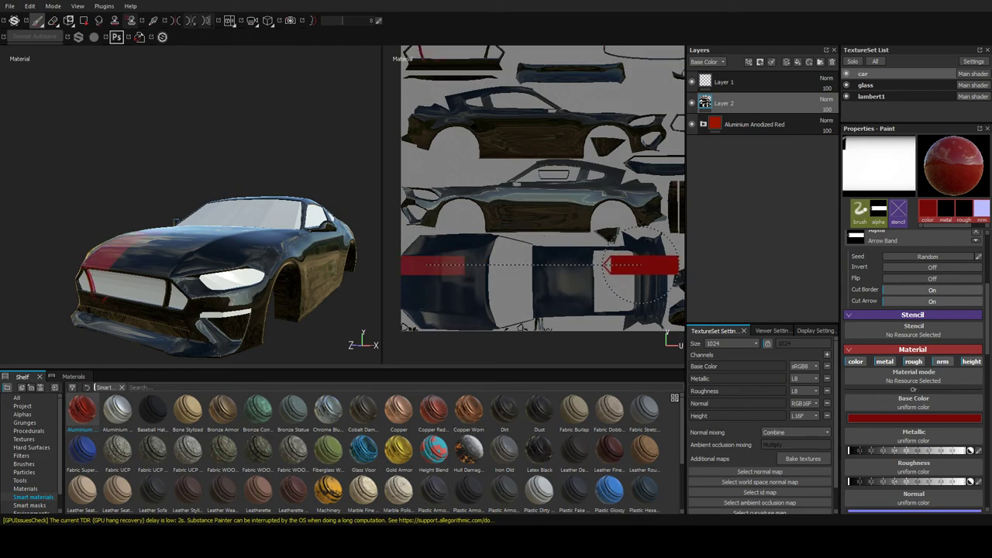
pyautogui.keyDown('shift'); pyautogui.click(638, 265); pyautogui.keyUp('shift')
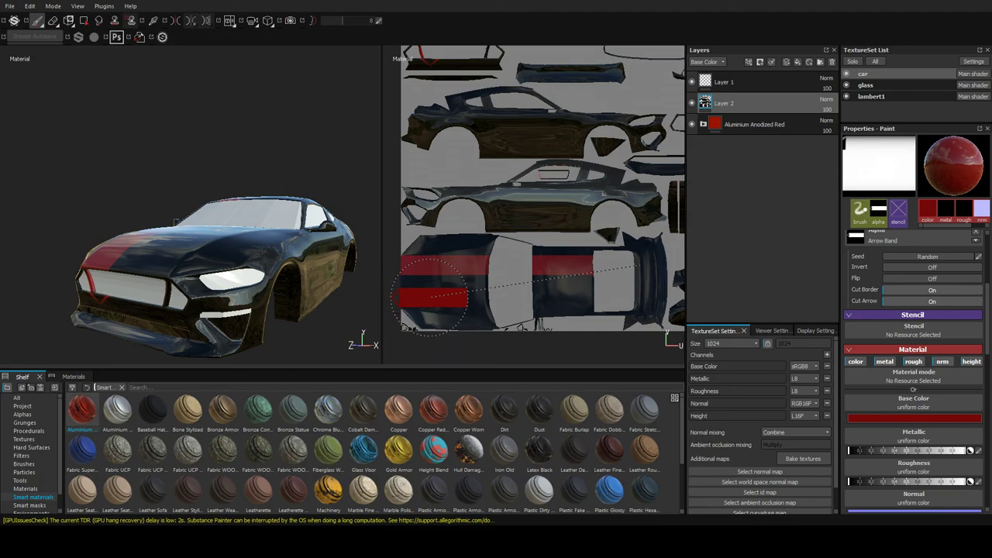
pyautogui.keyDown('shift'); pyautogui.click(434, 297); pyautogui.keyUp('shift')
pyautogui.hotkey('ctrl', 'z')
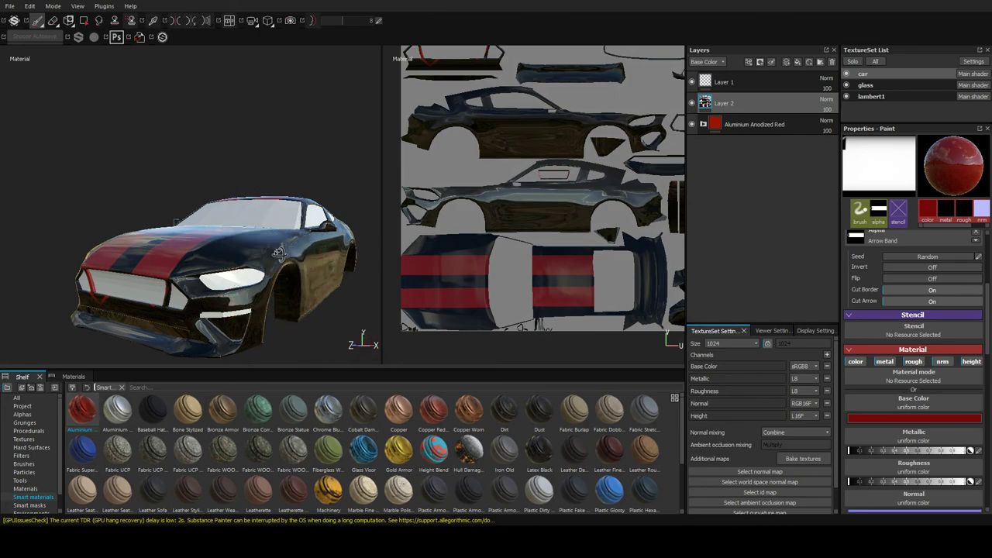
pyautogui.moveTo(296, 298)
pyautogui.keyDown('alt'); pyautogui.mouseDown()
pyautogui.moveTo(330, 287)
pyautogui.moveTo(319, 333)
pyautogui.moveTo(256, 264)
pyautogui.moveTo(285, 248)
pyautogui.moveTo(274, 239)
pyautogui.moveTo(232, 273)
pyautogui.moveTo(205, 256)
pyautogui.moveTo(157, 253)
pyautogui.moveTo(334, 243)
pyautogui.moveTo(224, 248)
pyautogui.moveTo(332, 266)
pyautogui.moveTo(233, 263)
pyautogui.mouseUp(); pyautogui.keyUp('alt')
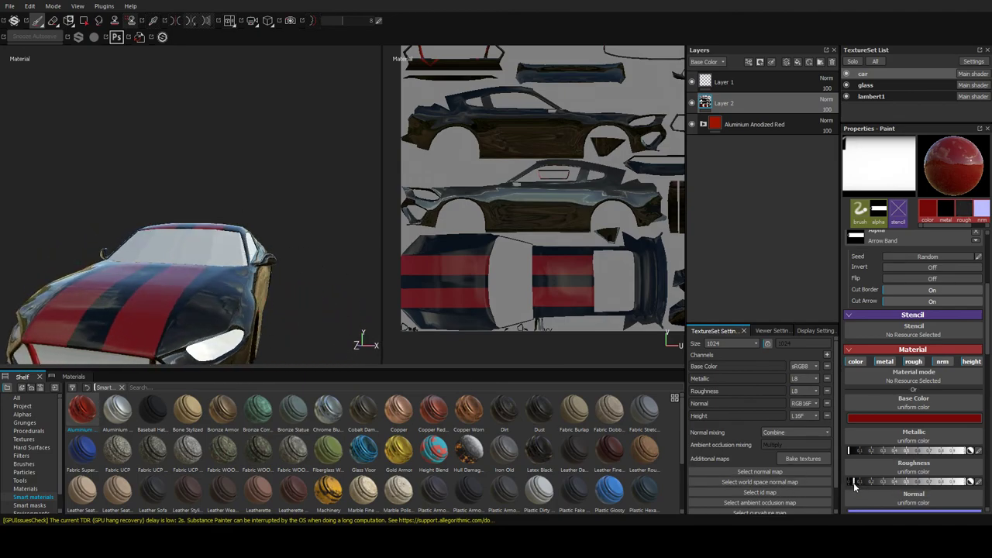
pyautogui.click(899, 416)
# - Paint black over the red stripes on the hood and roof
pyautogui.scroll(3, 903, 349)
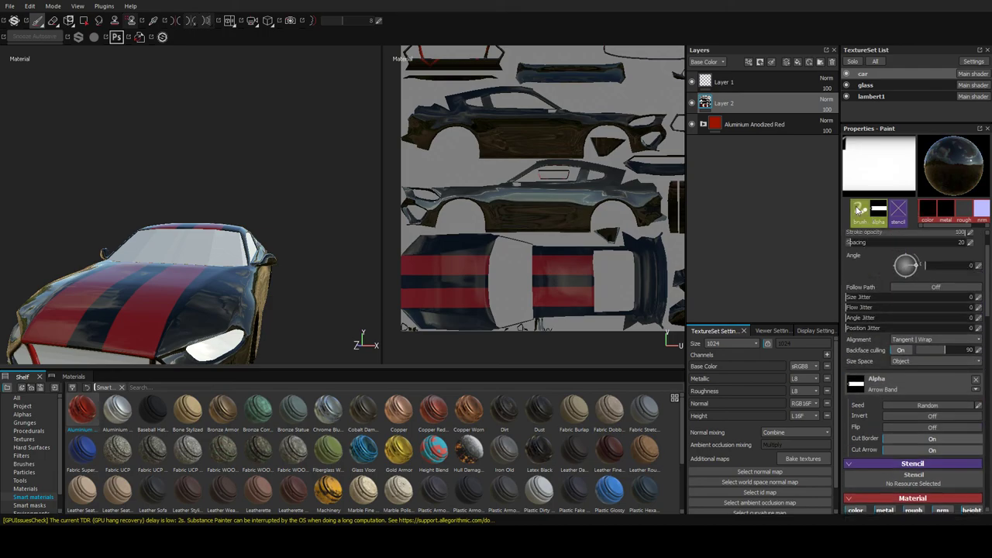
pyautogui.scroll(2, 902, 310)
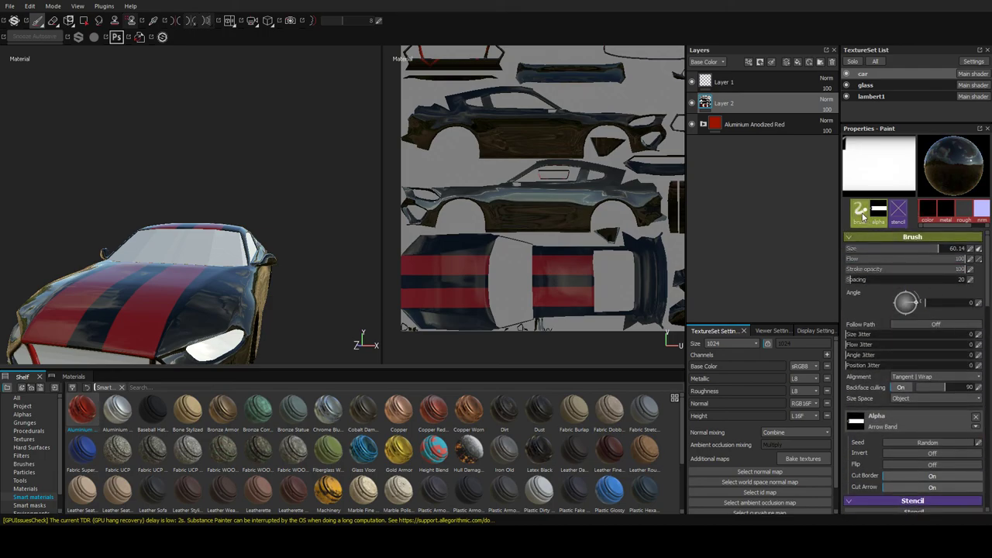
pyautogui.click(849, 240)
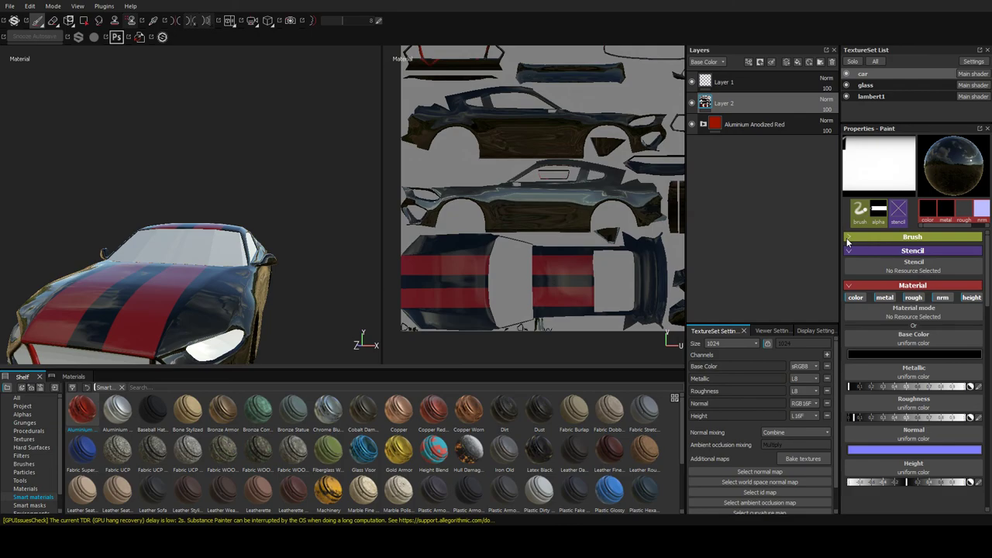
pyautogui.click(848, 240)
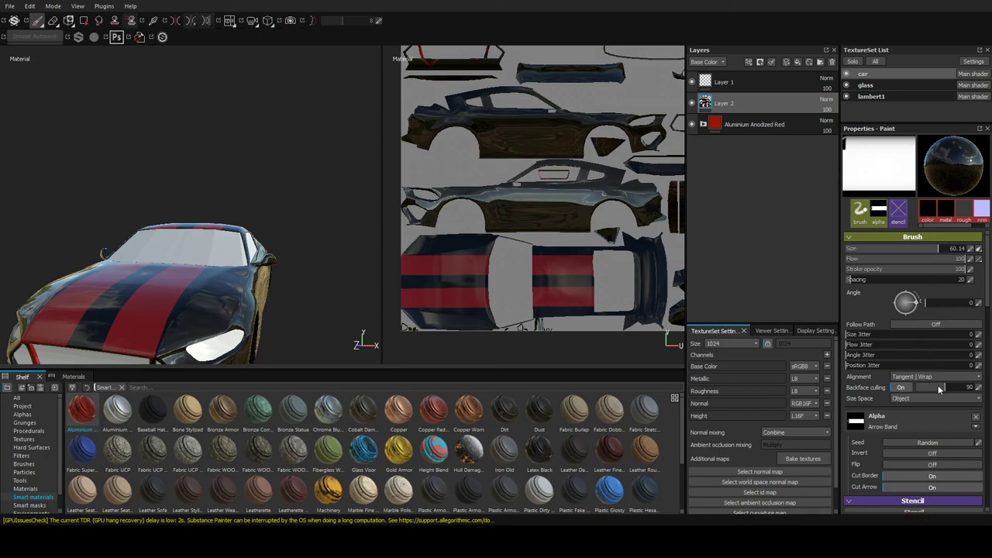
pyautogui.moveTo(532, 279); pyautogui.dragTo(427, 250)
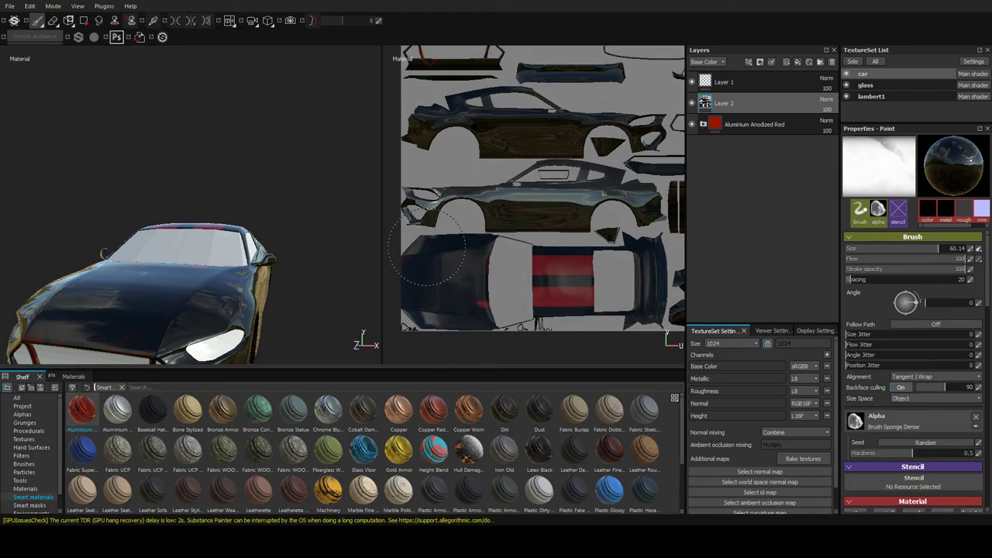
pyautogui.moveTo(532, 276); pyautogui.dragTo(599, 264)
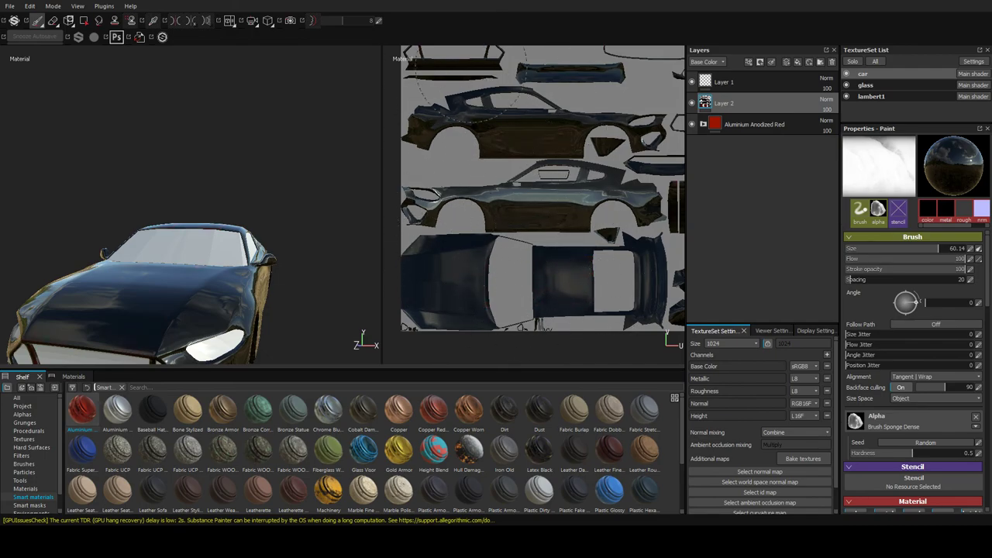
pyautogui.keyDown('alt'); pyautogui.moveTo(179, 263); pyautogui.dragTo(218, 207); pyautogui.keyUp('alt')
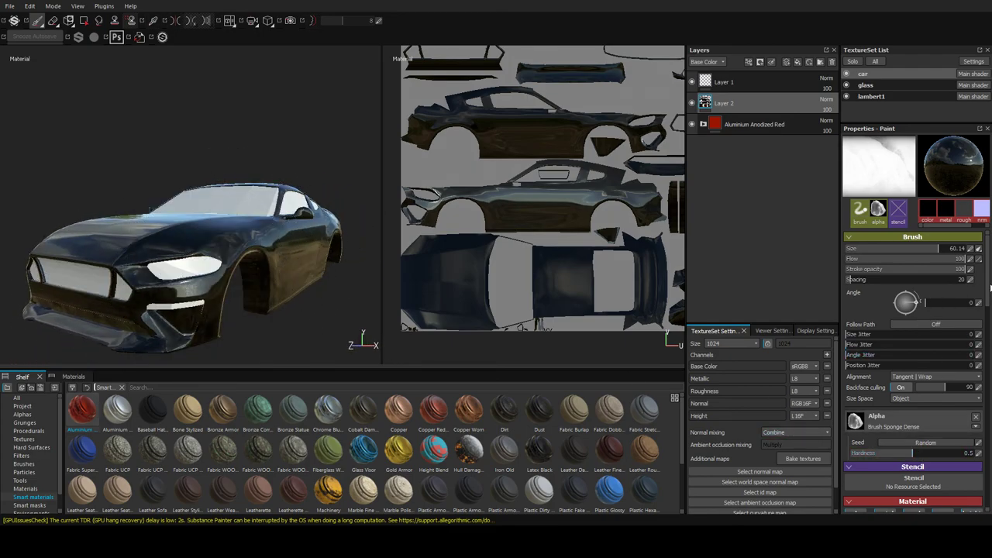
pyautogui.scroll(-3, 940, 359)
pyautogui.scroll(-3, 940, 361)
# - Paint a black patch over the remaining lighter area of the side panel
pyautogui.scroll(-2, 940, 360)
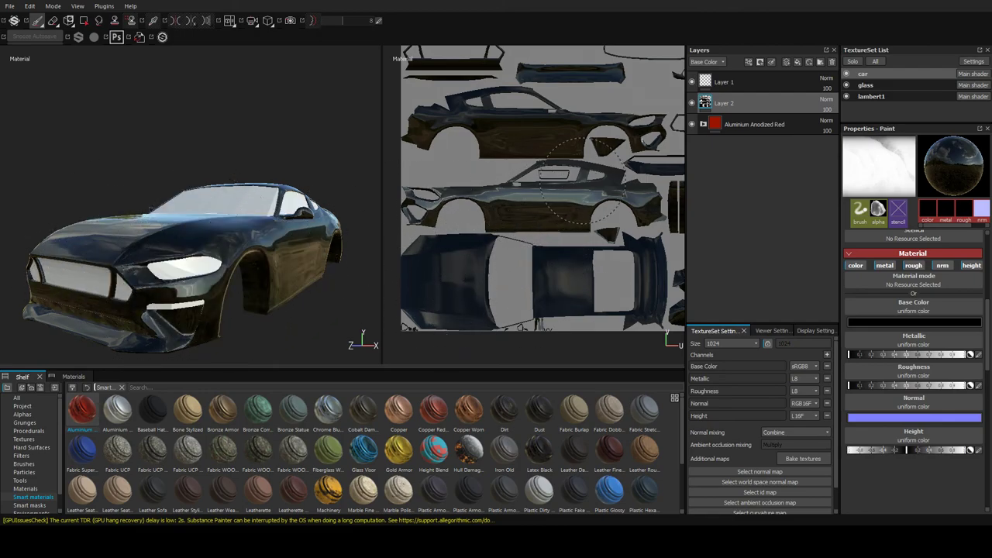
pyautogui.moveTo(124, 194)
pyautogui.keyDown('alt'); pyautogui.mouseDown()
pyautogui.moveTo(215, 176)
pyautogui.moveTo(177, 166)
pyautogui.moveTo(266, 111)
pyautogui.mouseUp(); pyautogui.keyUp('alt')
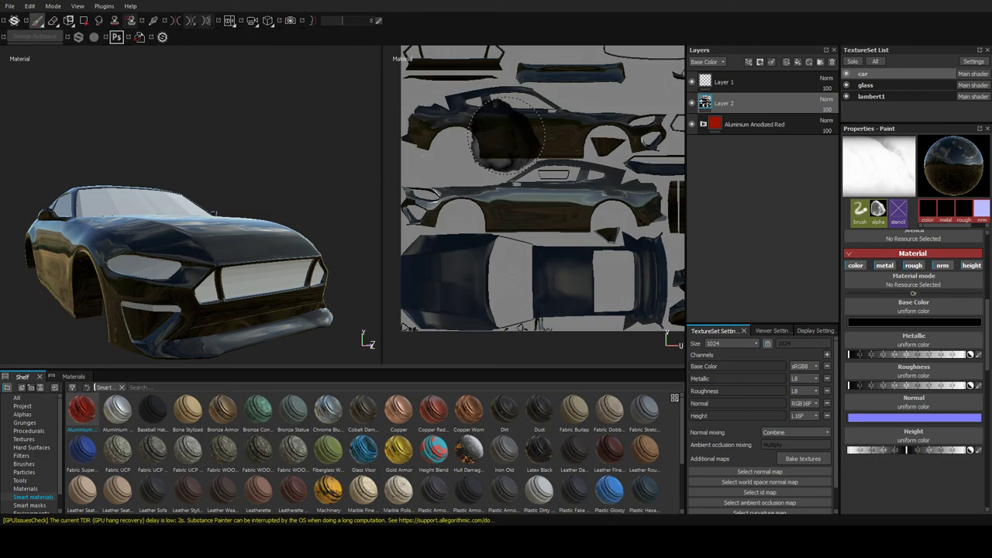
pyautogui.moveTo(545, 134); pyautogui.dragTo(514, 124)
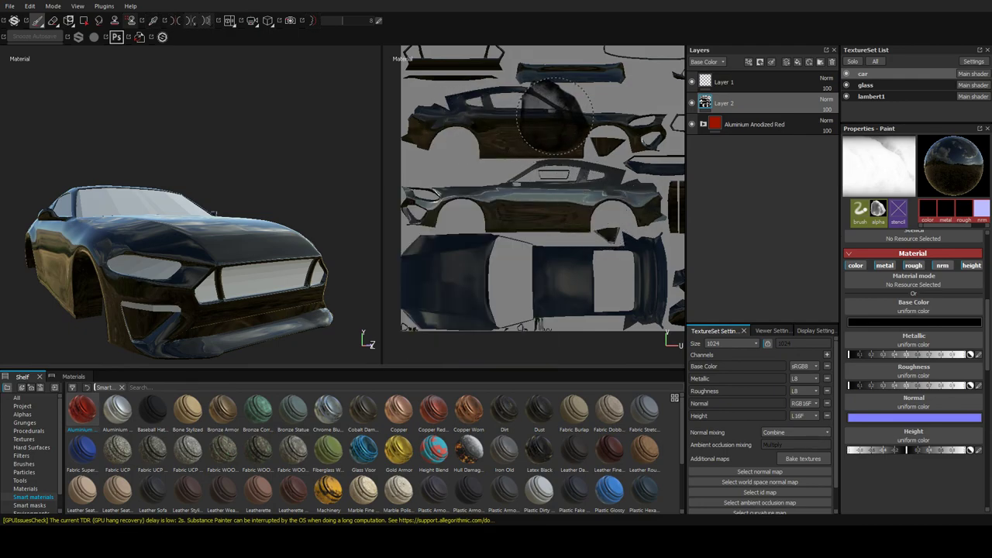
pyautogui.moveTo(310, 202)
pyautogui.keyDown('alt'); pyautogui.mouseDown()
pyautogui.moveTo(227, 215)
pyautogui.moveTo(316, 242)
pyautogui.moveTo(343, 239)
pyautogui.moveTo(314, 224)
pyautogui.moveTo(417, 227)
pyautogui.moveTo(177, 230)
pyautogui.moveTo(197, 243)
pyautogui.moveTo(198, 268)
pyautogui.moveTo(144, 238)
pyautogui.moveTo(39, 210)
pyautogui.moveTo(44, 224)
pyautogui.moveTo(161, 238)
pyautogui.moveTo(250, 215)
pyautogui.moveTo(236, 219)
pyautogui.moveTo(256, 225)
pyautogui.mouseUp(); pyautogui.keyUp('alt')
pyautogui.scroll(3, 198, 277)
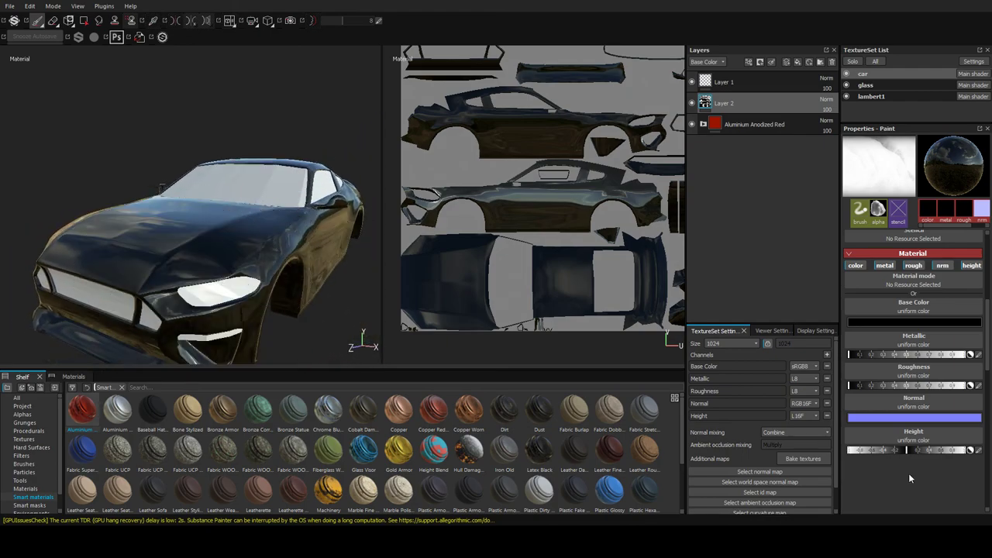
# - Select the glass texture set and apply the Glass Visor material to it
pyautogui.click(864, 86)
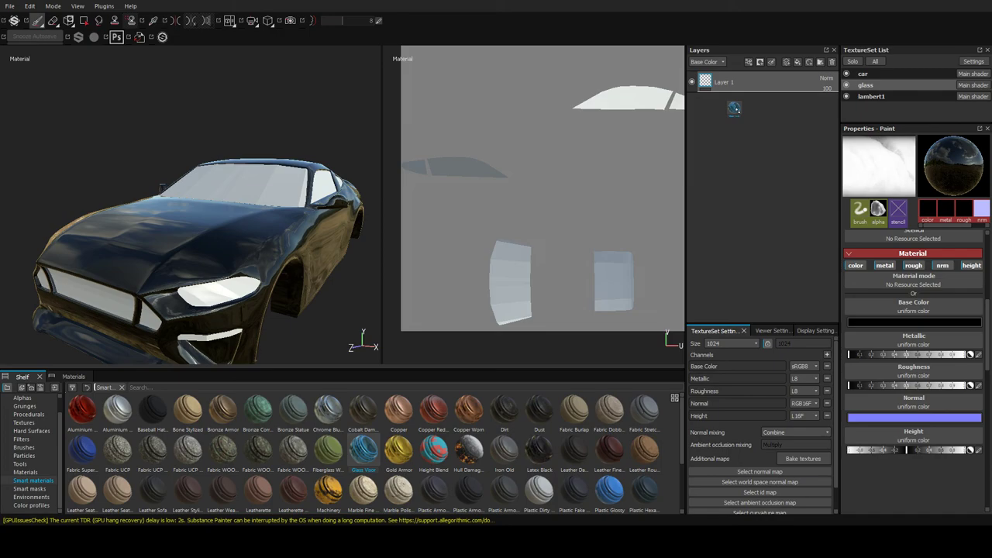
pyautogui.moveTo(735, 108); pyautogui.dragTo(748, 122)
pyautogui.moveTo(273, 264)
pyautogui.keyDown('alt'); pyautogui.mouseDown()
pyautogui.moveTo(281, 279)
pyautogui.moveTo(199, 288)
pyautogui.moveTo(294, 230)
pyautogui.moveTo(155, 253)
pyautogui.moveTo(142, 266)
pyautogui.moveTo(75, 233)
pyautogui.moveTo(113, 263)
pyautogui.moveTo(186, 248)
pyautogui.moveTo(310, 194)
pyautogui.mouseUp(); pyautogui.keyUp('alt')
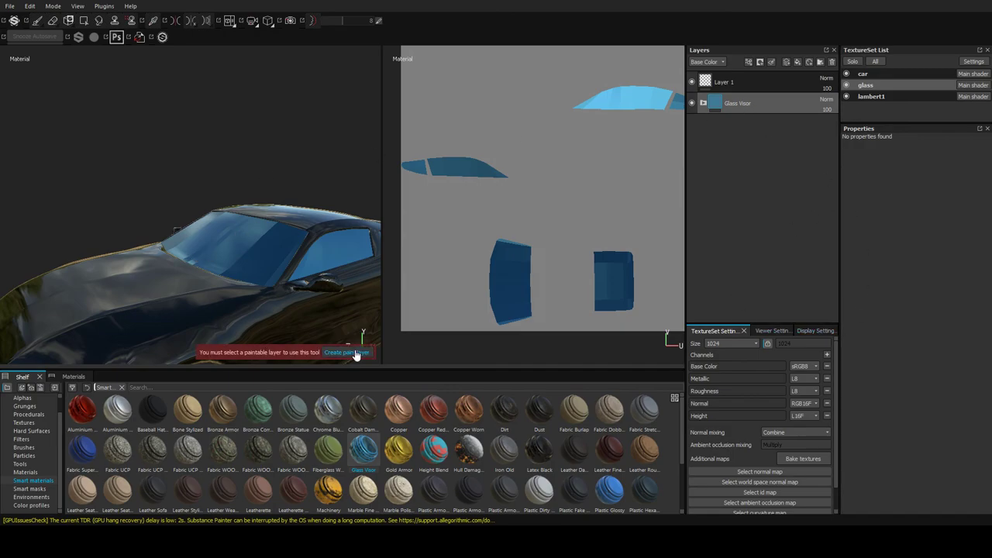
# - Add a new paint layer for the glass and paint detail on the windshield
pyautogui.click(356, 354)
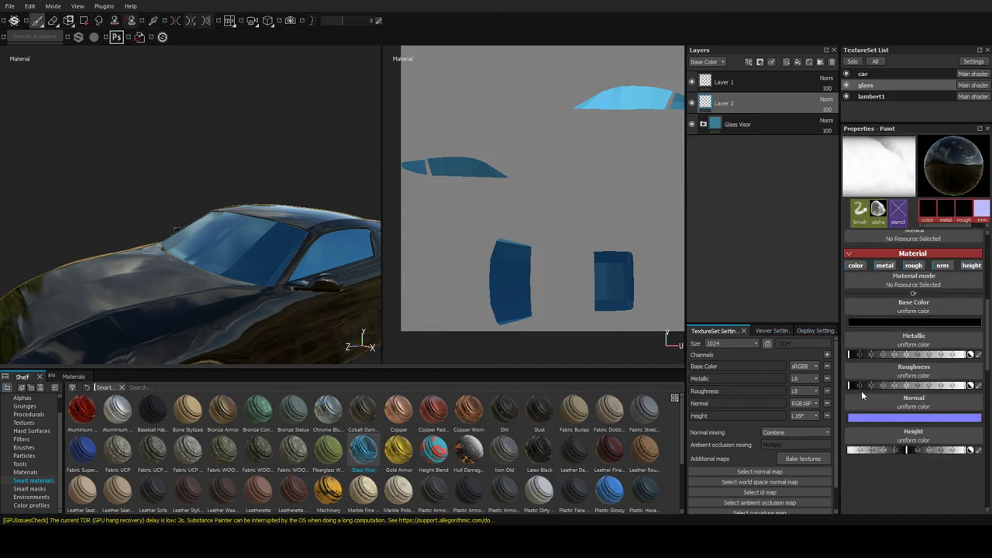
pyautogui.click(286, 285)
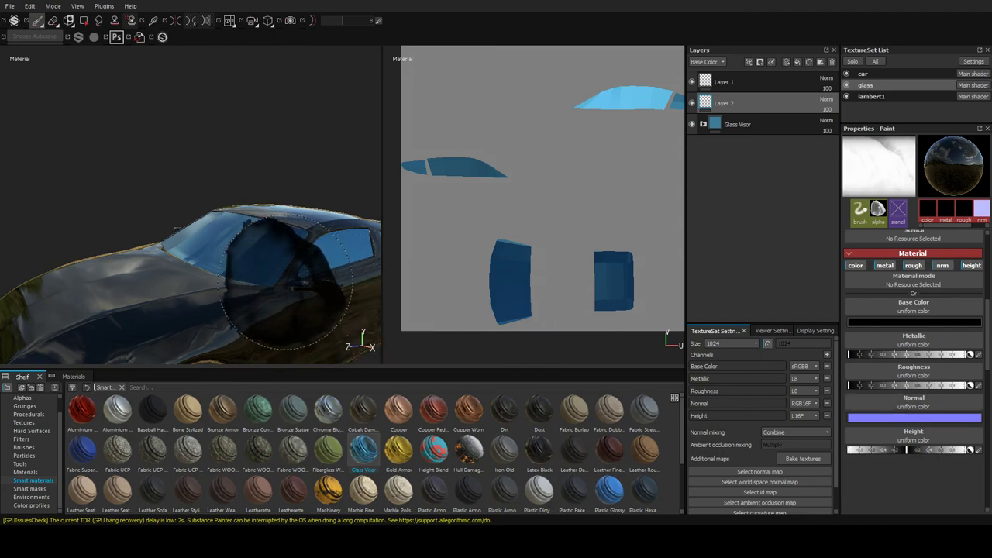
pyautogui.keyDown('alt'); pyautogui.moveTo(286, 285); pyautogui.dragTo(371, 391); pyautogui.keyUp('alt')
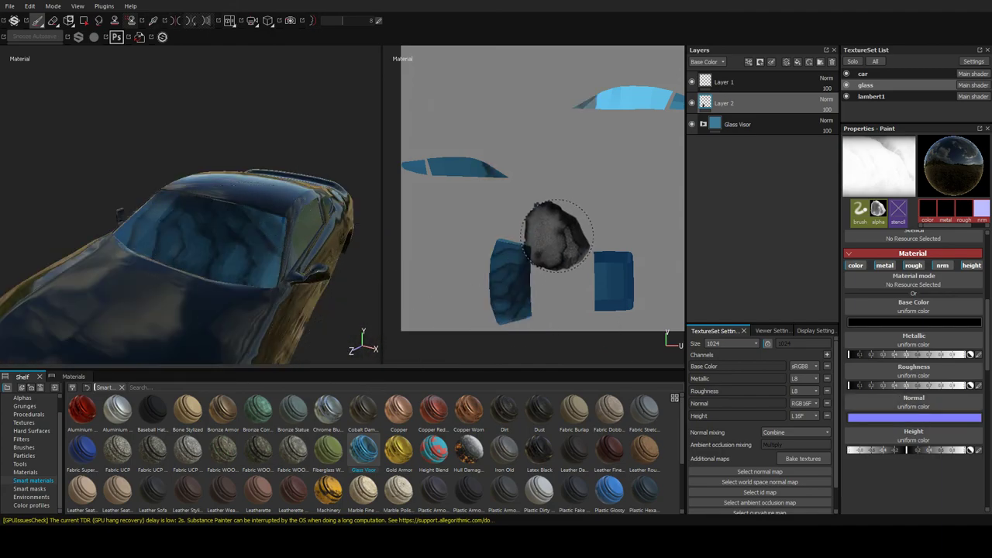
pyautogui.moveTo(355, 188)
pyautogui.keyDown('alt'); pyautogui.mouseDown()
pyautogui.moveTo(313, 195)
pyautogui.moveTo(325, 150)
pyautogui.moveTo(147, 180)
pyautogui.moveTo(155, 166)
pyautogui.moveTo(180, 177)
pyautogui.mouseUp(); pyautogui.keyUp('alt')
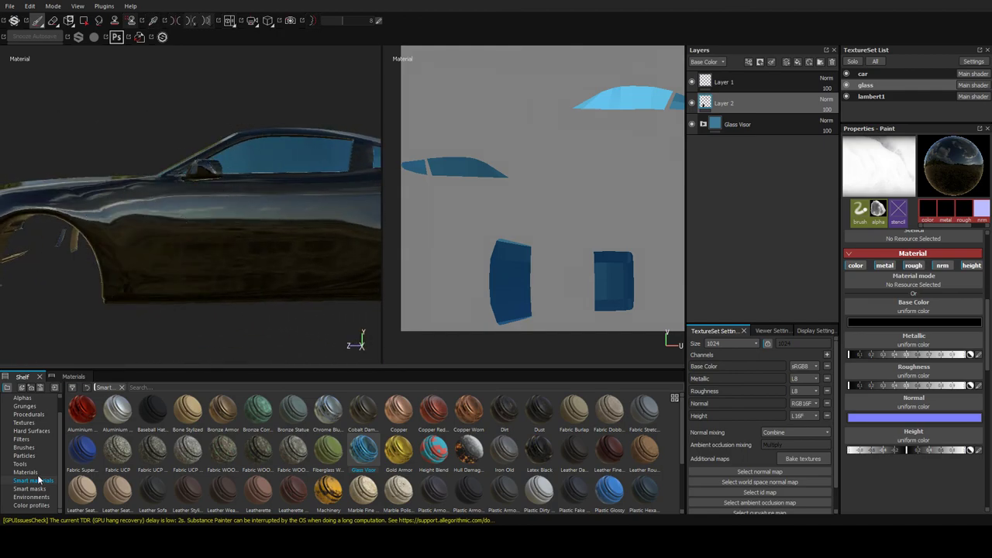
# - Paint a Fibers 2 pattern on the side window, then pick the Leaks particle brush
pyautogui.click(24, 448)
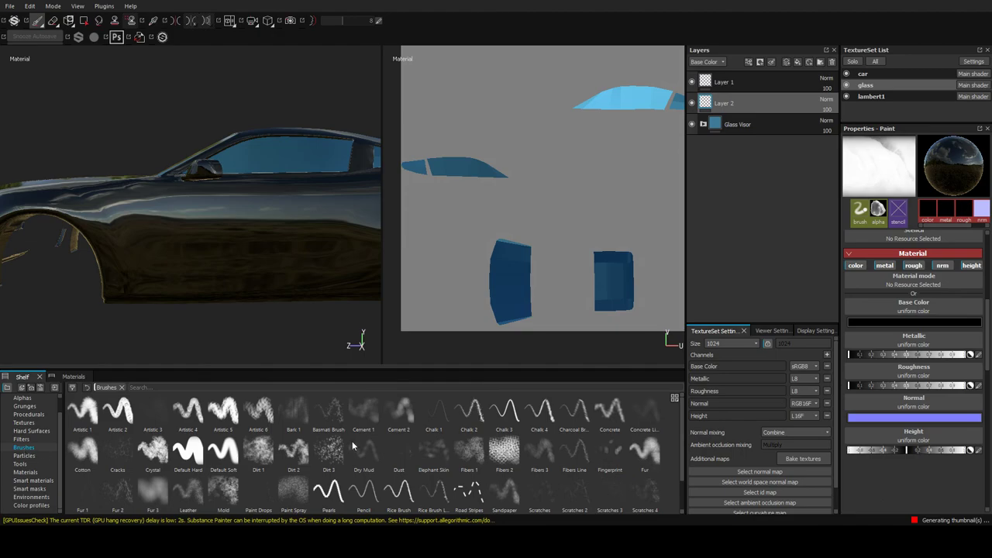
pyautogui.scroll(-1, 352, 441)
pyautogui.click(504, 413)
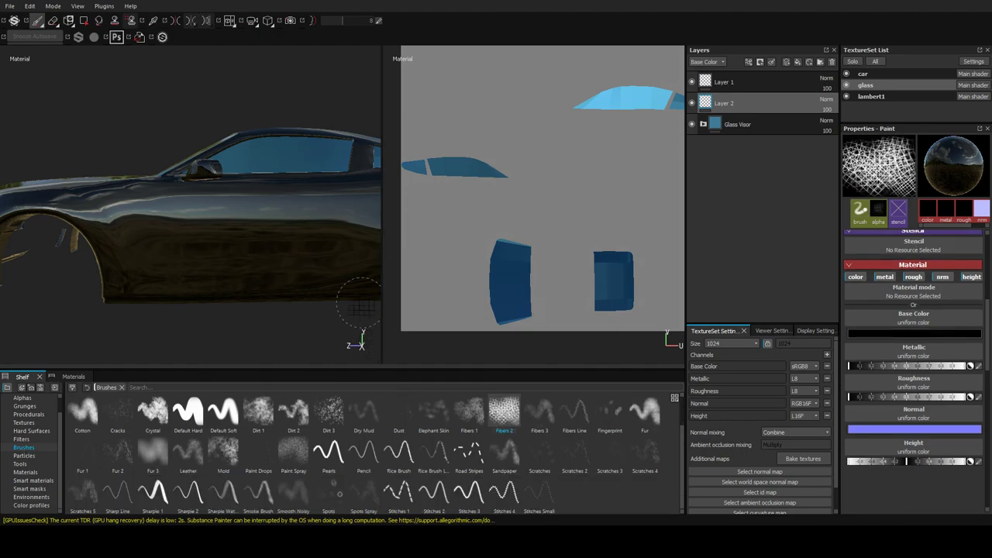
pyautogui.moveTo(271, 151); pyautogui.dragTo(352, 152)
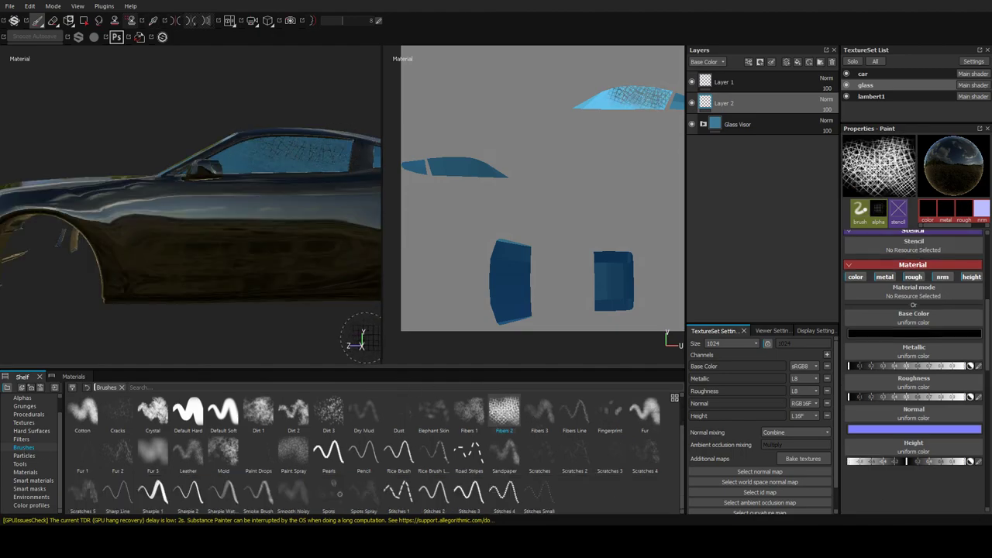
pyautogui.click(24, 456)
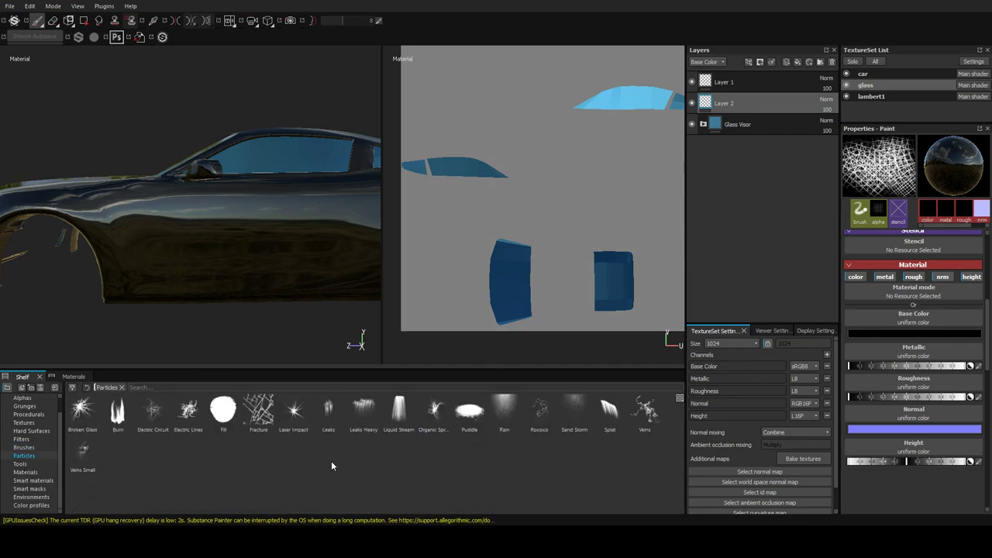
pyautogui.click(330, 417)
# - Select the Burn particle brush and fire several bursts onto the windshield from different angles
pyautogui.click(113, 427)
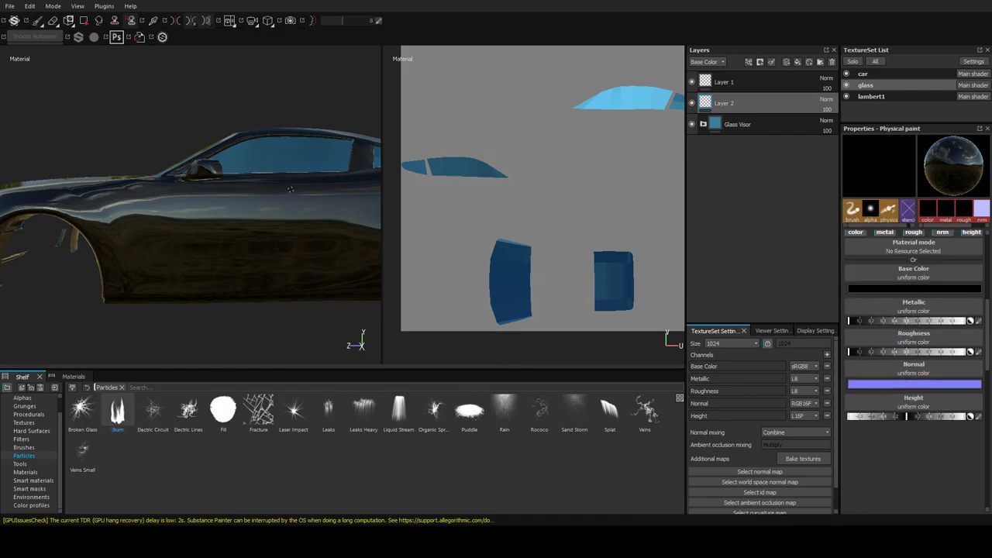
pyautogui.click(291, 189)
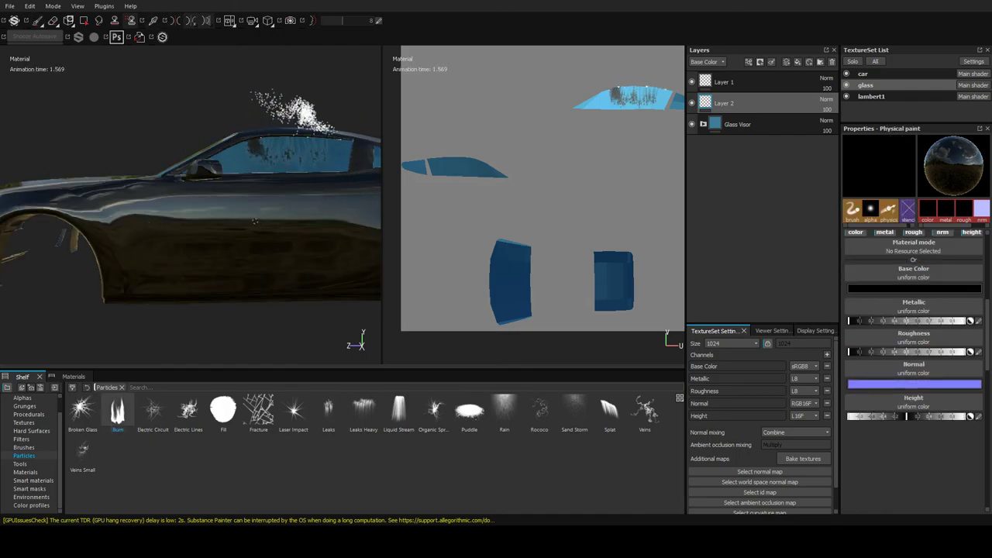
pyautogui.keyDown('alt'); pyautogui.moveTo(254, 222); pyautogui.dragTo(202, 232); pyautogui.keyUp('alt')
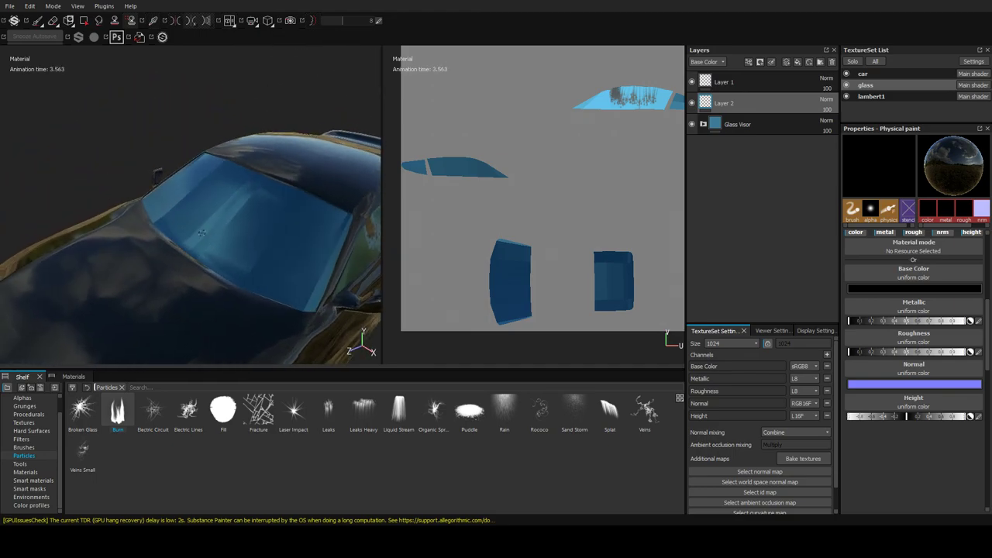
pyautogui.click(201, 233)
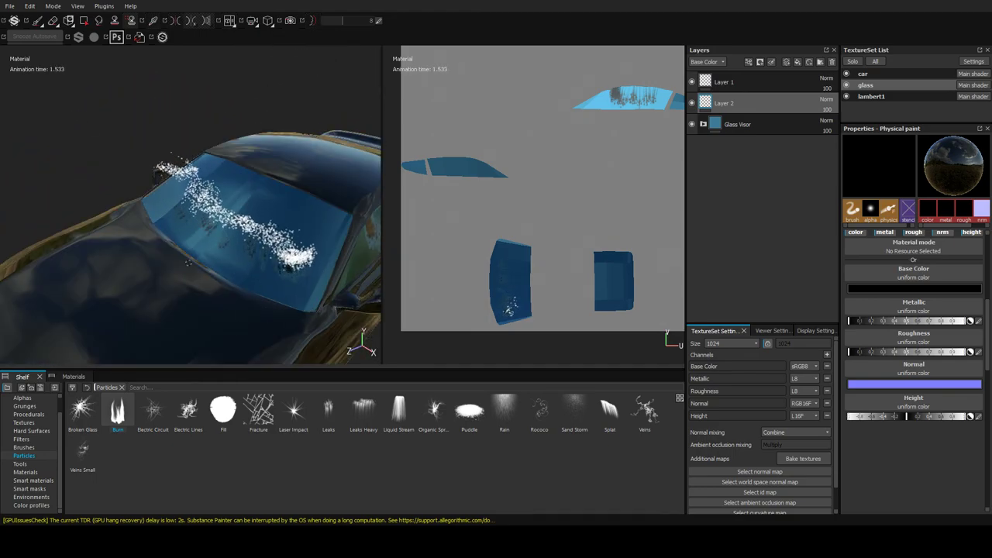
pyautogui.click(221, 240)
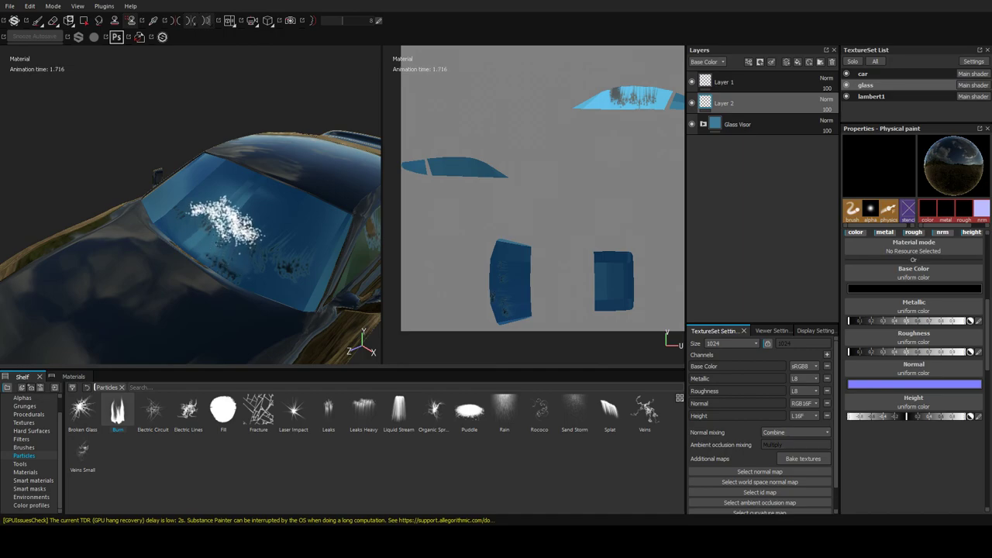
pyautogui.click(233, 225)
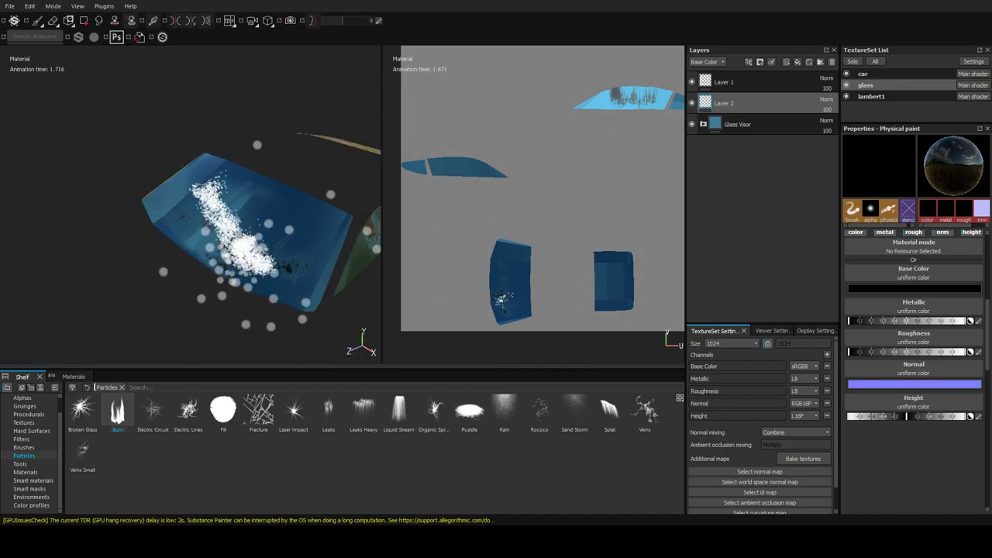
pyautogui.keyDown('alt'); pyautogui.moveTo(232, 225); pyautogui.dragTo(316, 271); pyautogui.keyUp('alt')
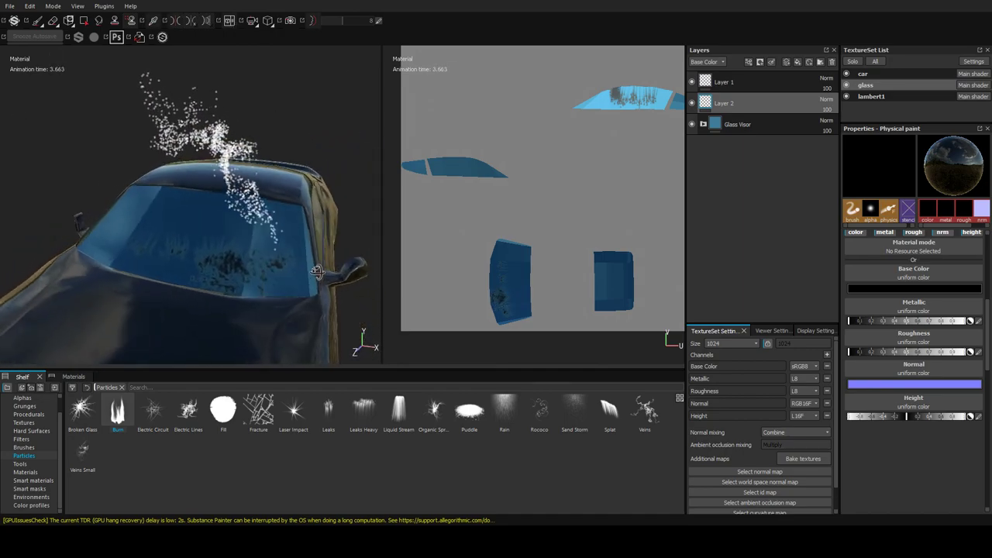
pyautogui.click(518, 256)
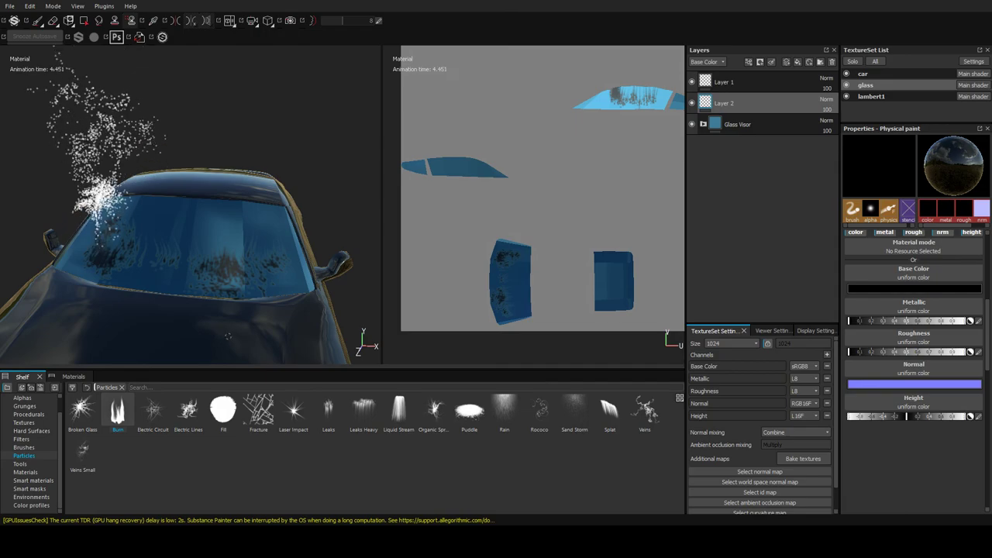
pyautogui.click(228, 304)
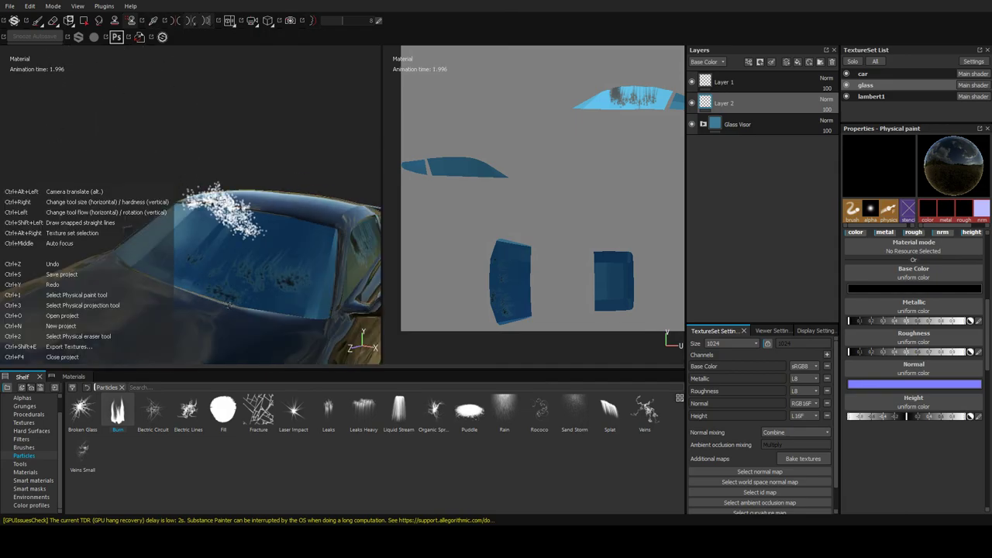
pyautogui.scroll(2, 200, 260)
# - Orbit the car round to a side view
pyautogui.scroll(3, 201, 260)
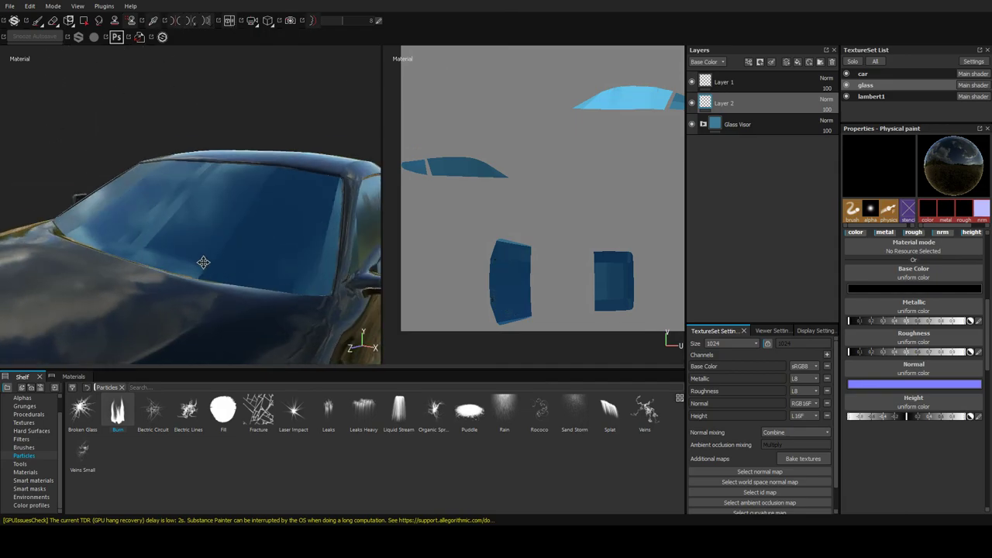
pyautogui.scroll(4, 201, 260)
pyautogui.scroll(-2, 201, 260)
pyautogui.scroll(-3, 205, 244)
pyautogui.scroll(-3, 213, 221)
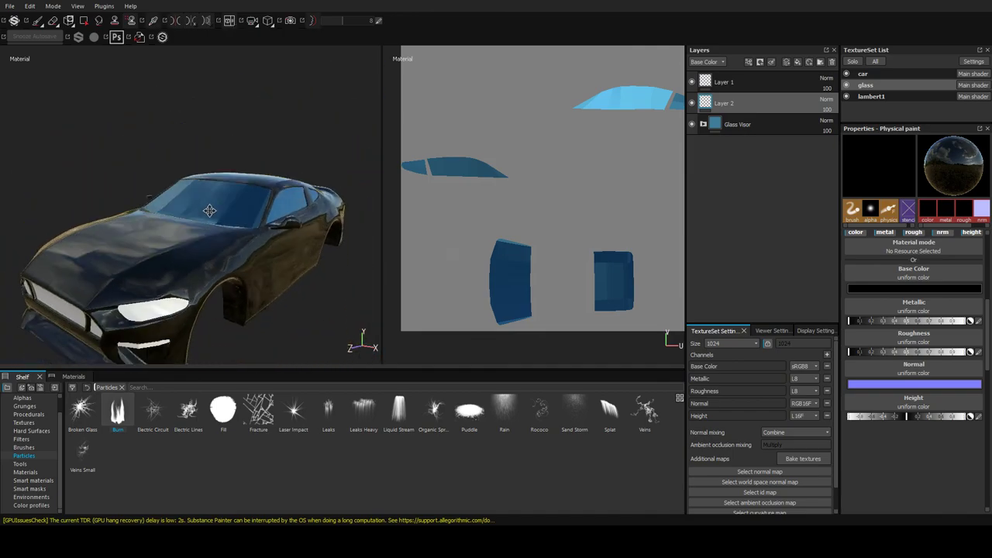
pyautogui.scroll(-2, 220, 197)
pyautogui.moveTo(221, 197)
pyautogui.keyDown('alt'); pyautogui.mouseDown()
pyautogui.moveTo(294, 221)
pyautogui.moveTo(353, 272)
pyautogui.moveTo(342, 261)
pyautogui.mouseUp(); pyautogui.keyUp('alt')
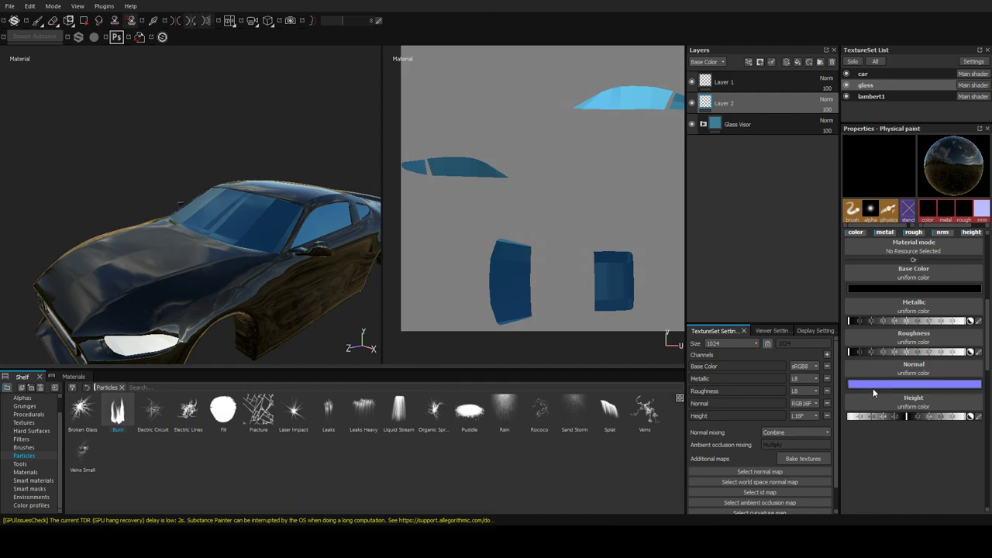
pyautogui.click(987, 450)
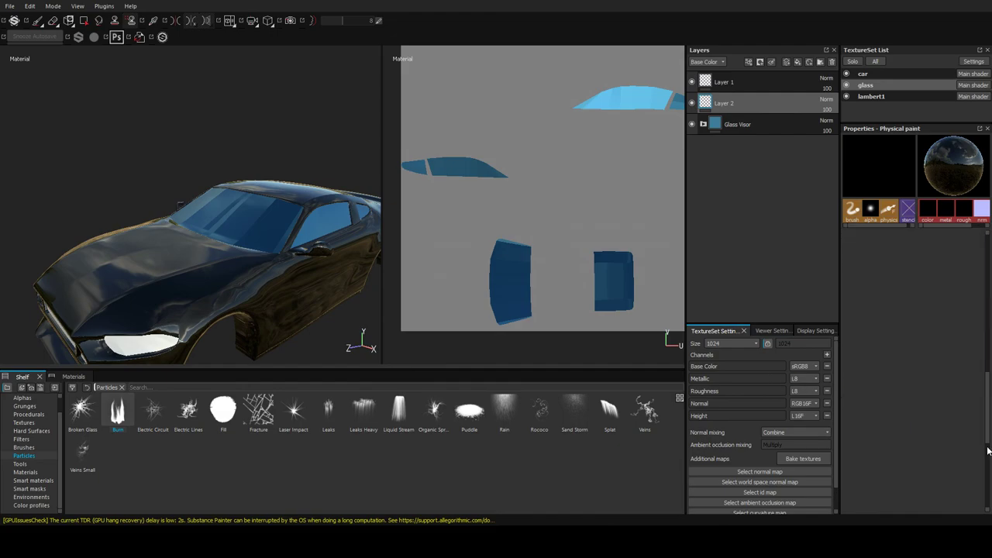
# - Select Layer 2 under the Glass Visor folder in the glass stack
pyautogui.click(757, 124)
pyautogui.doubleClick(757, 125)
pyautogui.click(760, 111)
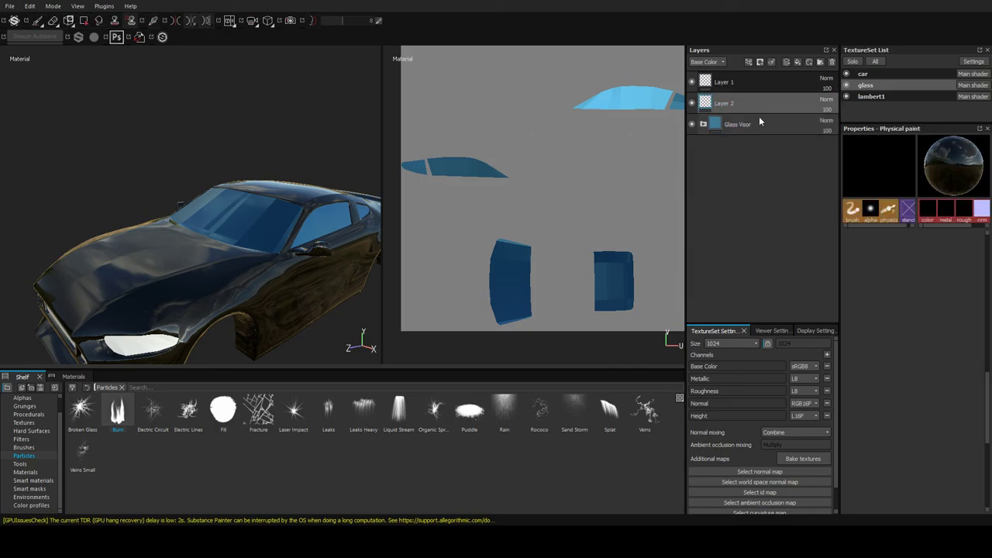
pyautogui.click(760, 116)
pyautogui.click(758, 106)
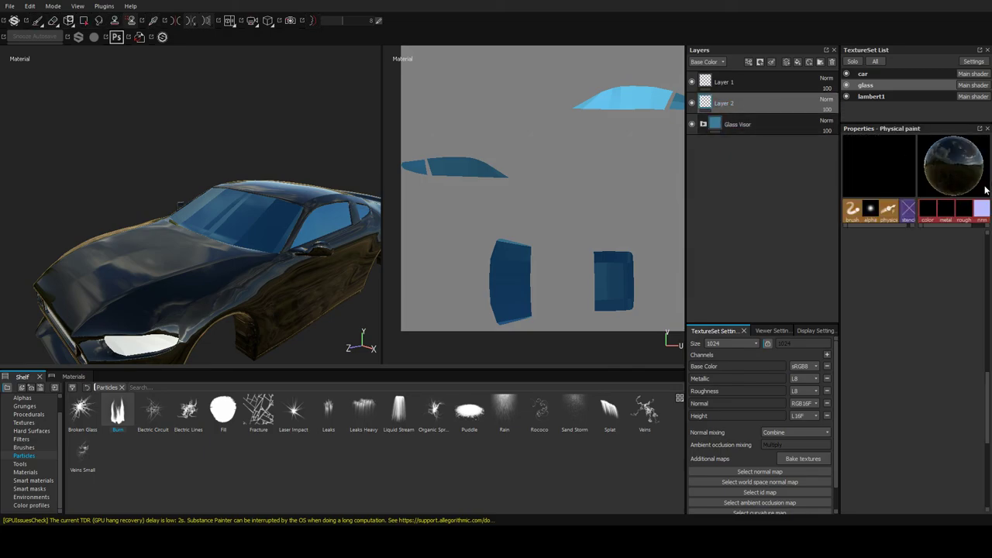
# - Set the paint base colour to red and test a red burn burst on the windshield
pyautogui.click(931, 218)
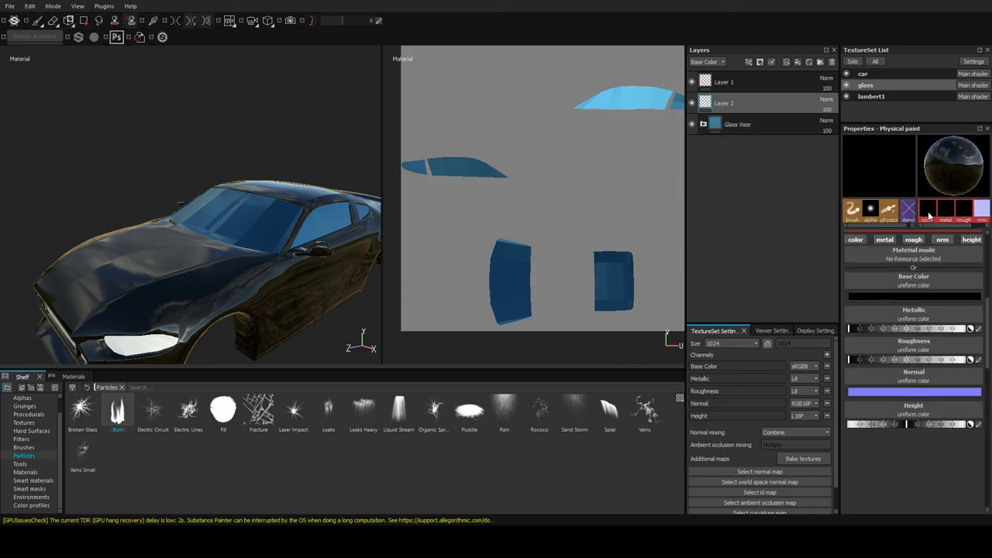
pyautogui.click(889, 308)
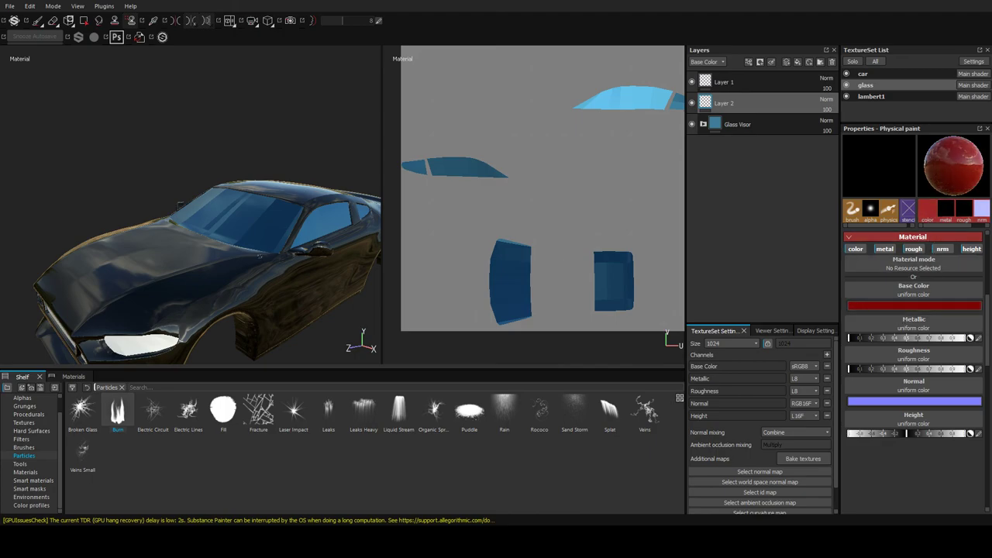
pyautogui.click(240, 216)
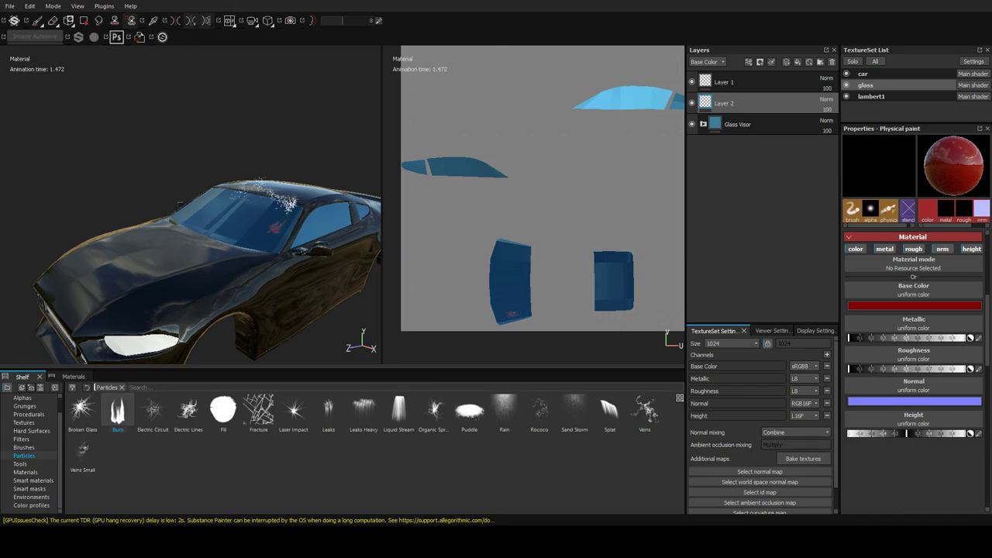
# - Show the smart masks collection, then rotate the view and environment lighting around the car
pyautogui.click(23, 447)
pyautogui.click(34, 481)
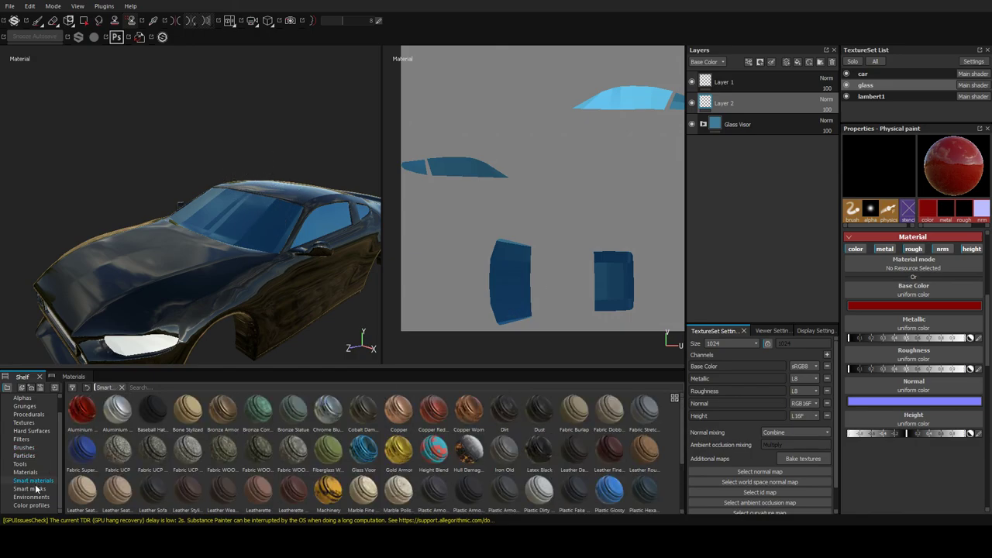
pyautogui.click(36, 488)
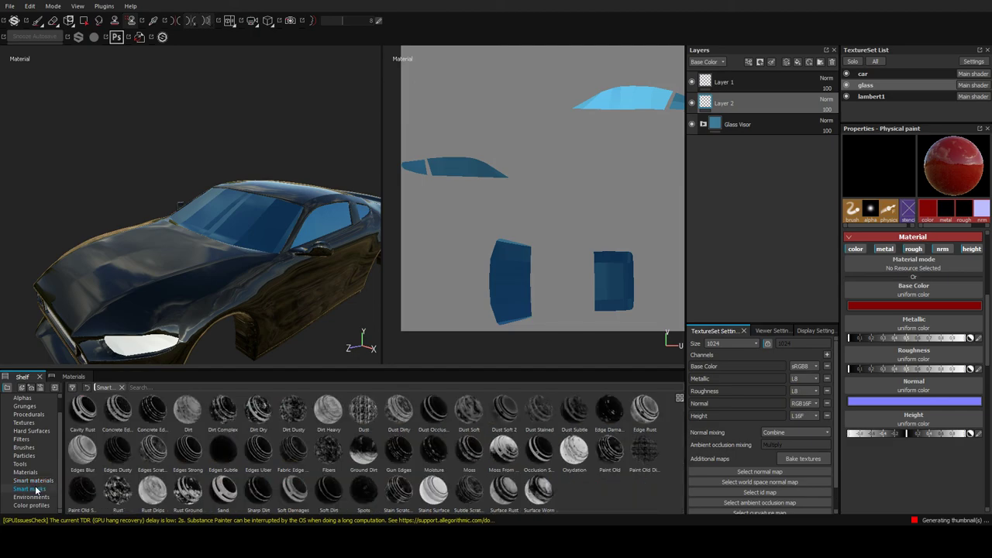
pyautogui.moveTo(183, 260)
pyautogui.keyDown('alt'); pyautogui.mouseDown()
pyautogui.moveTo(247, 220)
pyautogui.moveTo(222, 170)
pyautogui.mouseUp(); pyautogui.keyUp('alt')
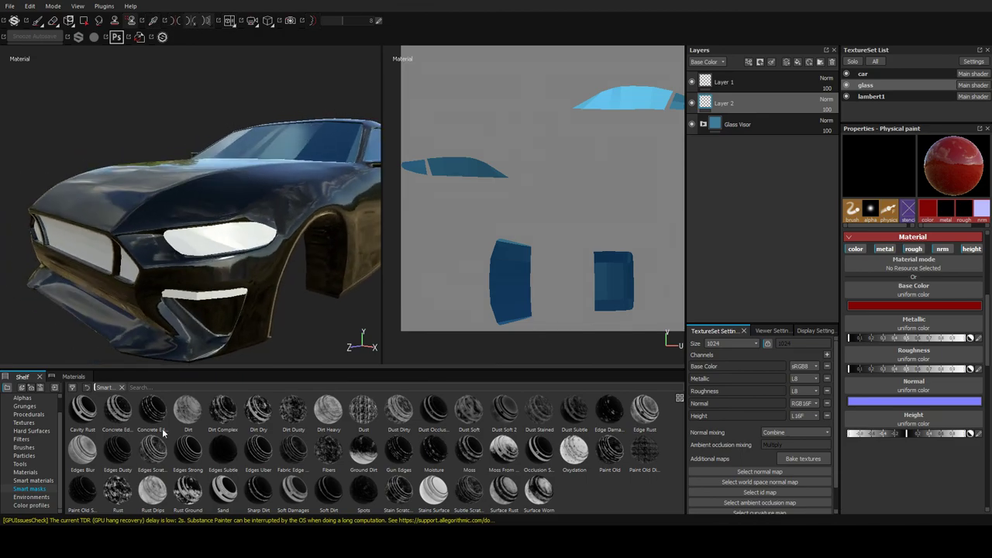
pyautogui.keyDown('shift'); pyautogui.moveTo(242, 273); pyautogui.dragTo(286, 277, button='right'); pyautogui.keyUp('shift')
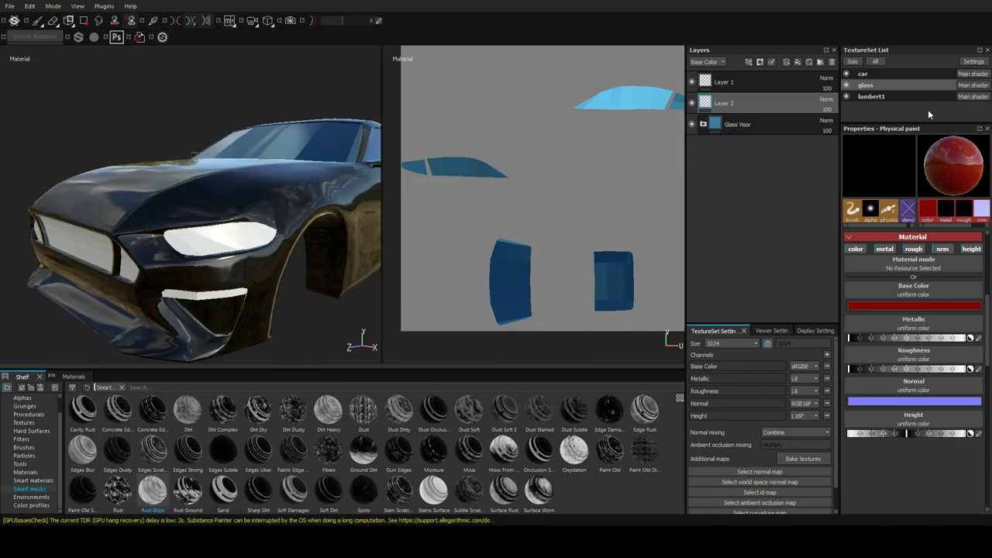
# - Select the 'car' texture set and spray red particles on the front fender, undoing the first strokes
pyautogui.click(863, 73)
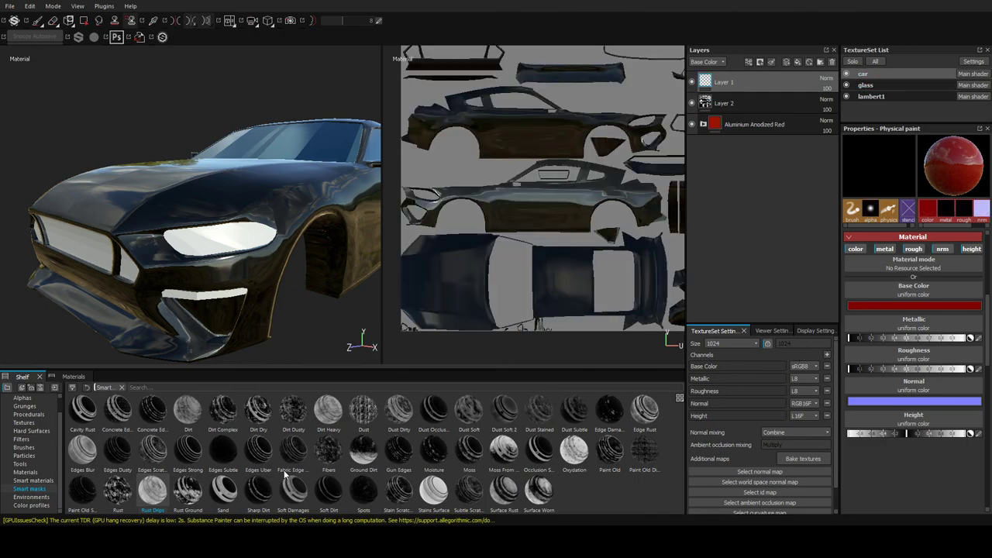
pyautogui.click(237, 241)
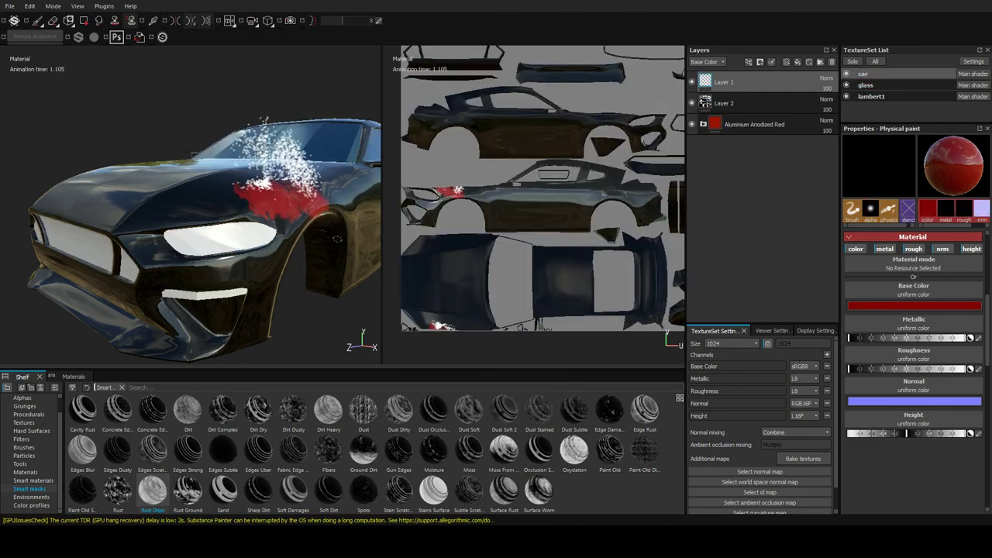
pyautogui.moveTo(236, 241)
pyautogui.keyDown('alt'); pyautogui.mouseDown()
pyautogui.moveTo(308, 254)
pyautogui.moveTo(227, 239)
pyautogui.moveTo(236, 293)
pyautogui.mouseUp(); pyautogui.keyUp('alt')
pyautogui.hotkey('ctrl', 'z')
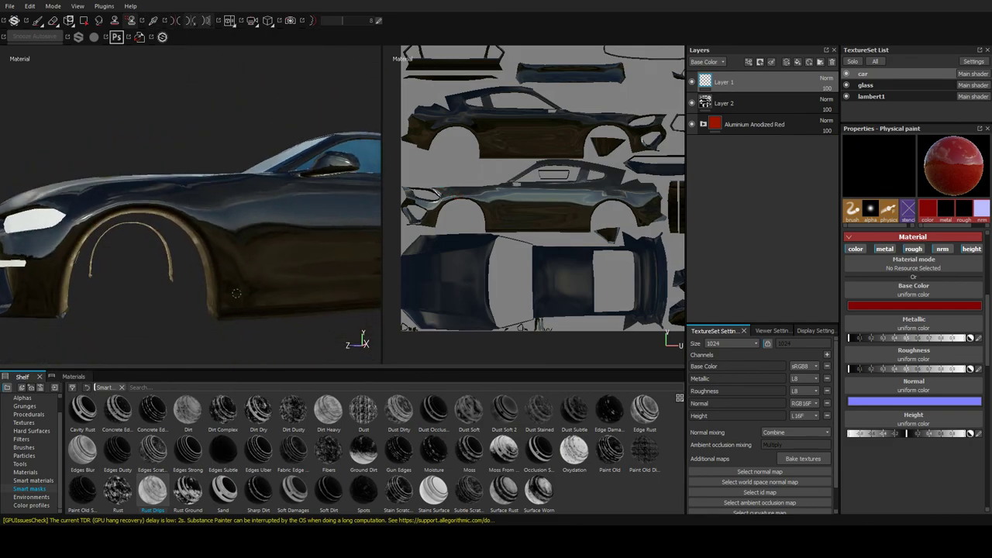
pyautogui.click(218, 317)
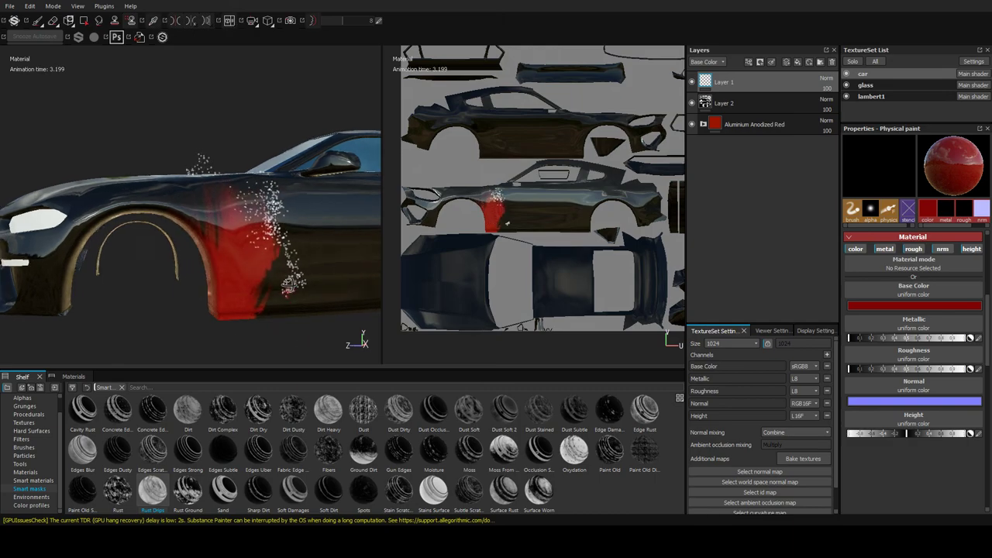
# - Re-spray red particles on the fender, undo it, and add bursts near the rear wheel
pyautogui.keyDown('alt'); pyautogui.moveTo(307, 325); pyautogui.dragTo(255, 316); pyautogui.keyUp('alt')
pyautogui.keyDown('alt'); pyautogui.moveTo(211, 283); pyautogui.dragTo(274, 297); pyautogui.keyUp('alt')
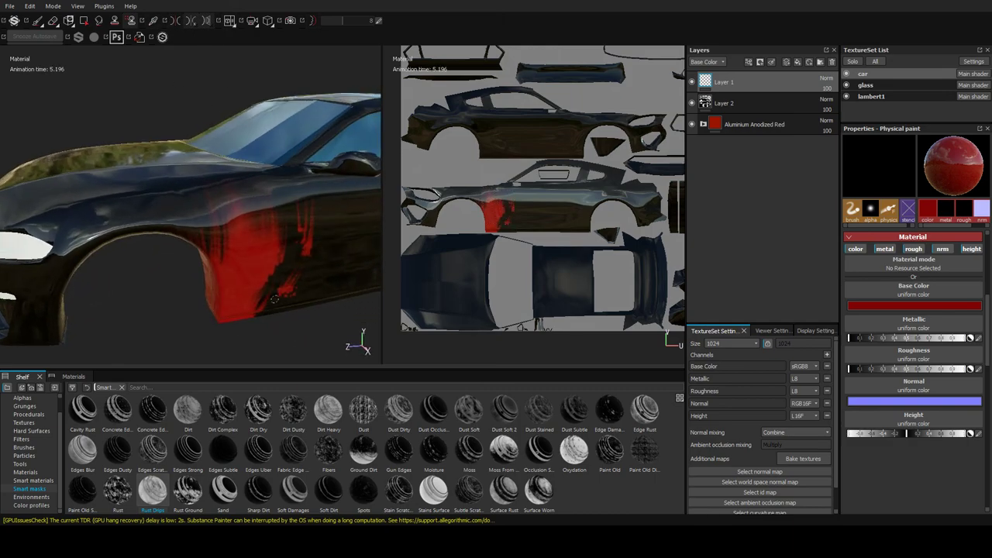
pyautogui.click(219, 314)
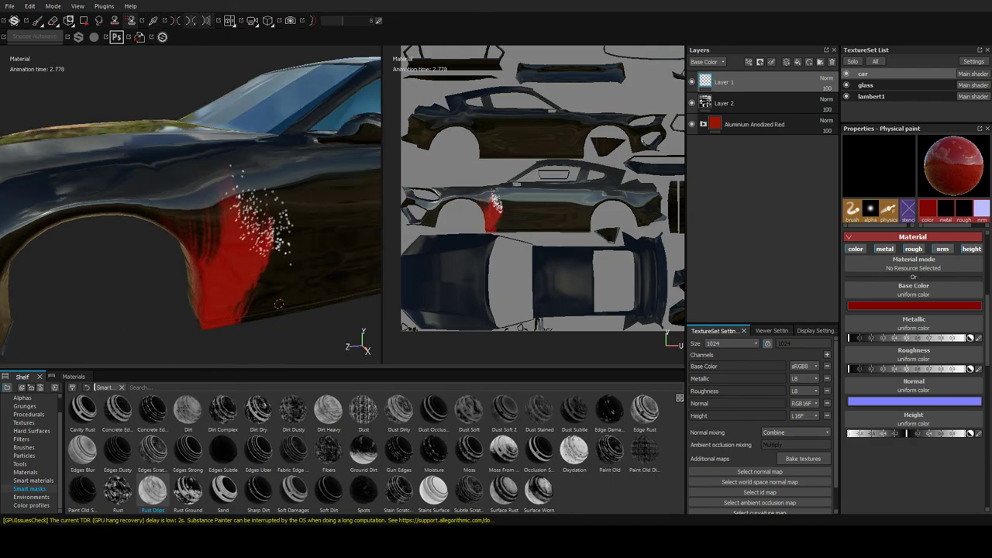
pyautogui.keyDown('alt'); pyautogui.moveTo(309, 332); pyautogui.dragTo(266, 275, button='right'); pyautogui.keyUp('alt')
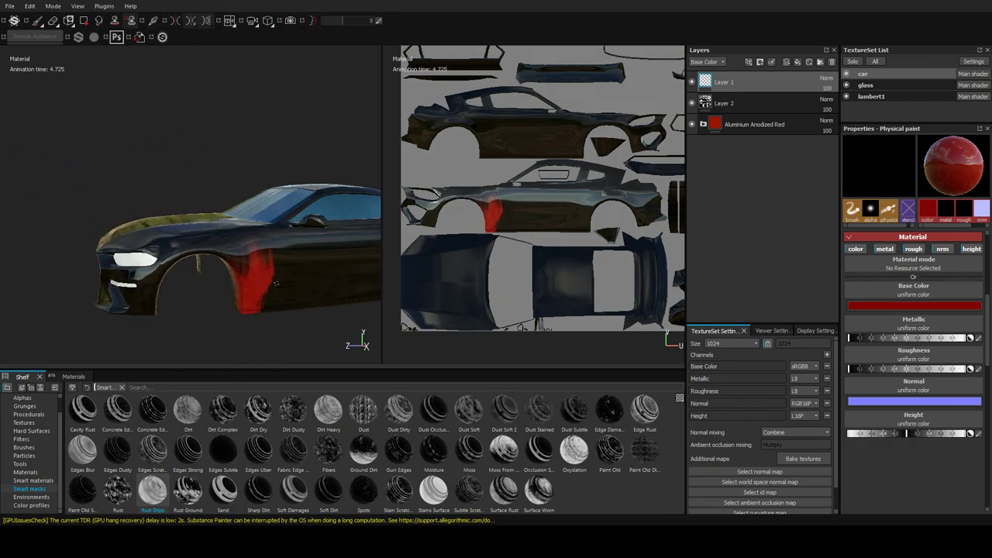
pyautogui.hotkey('ctrl', 'z')
pyautogui.scroll(5, 277, 283)
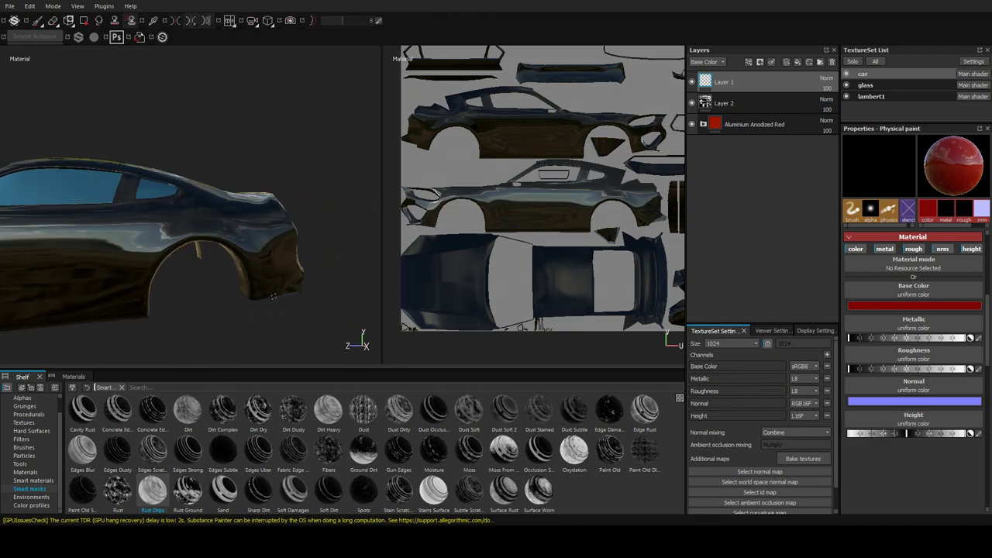
pyautogui.click(273, 296)
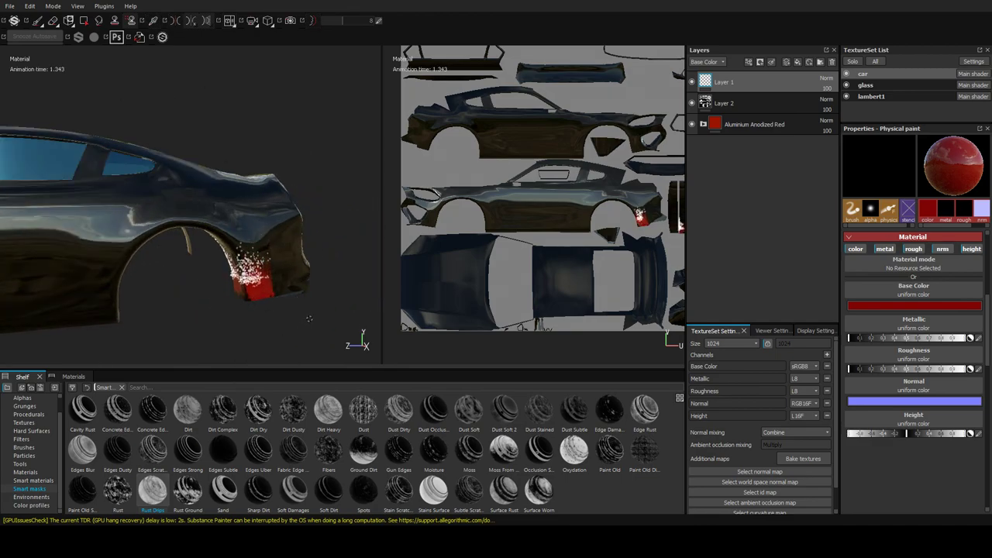
pyautogui.click(249, 293)
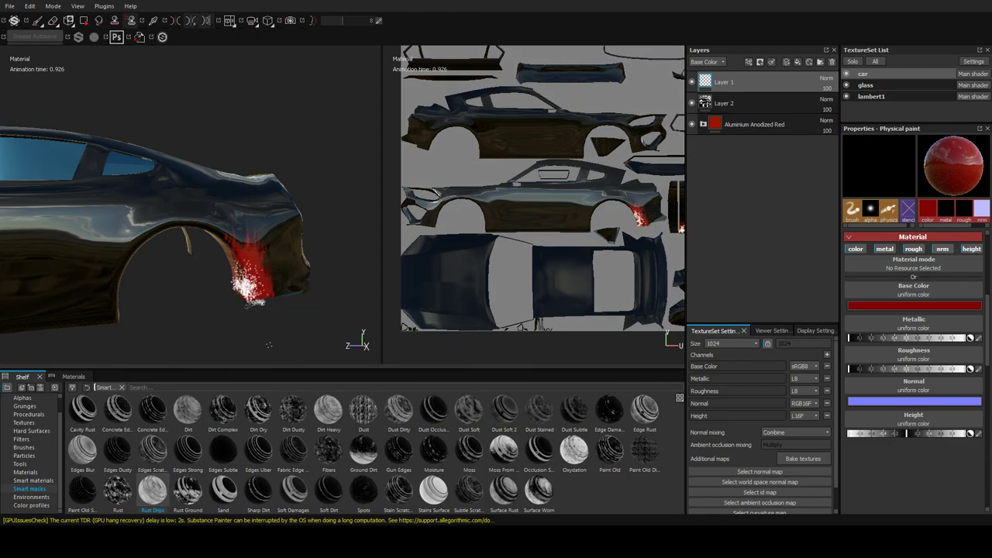
# - Spray red particle paint onto the car's rear from a rear three-quarter view
pyautogui.moveTo(295, 305)
pyautogui.keyDown('alt'); pyautogui.mouseDown()
pyautogui.moveTo(207, 299)
pyautogui.moveTo(215, 316)
pyautogui.moveTo(139, 318)
pyautogui.mouseUp(); pyautogui.keyUp('alt')
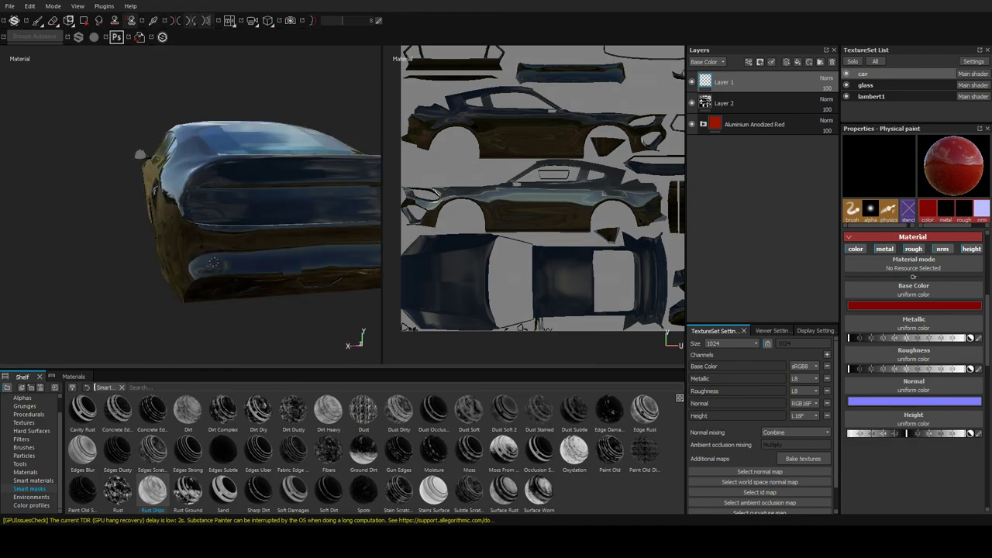
pyautogui.click(193, 197)
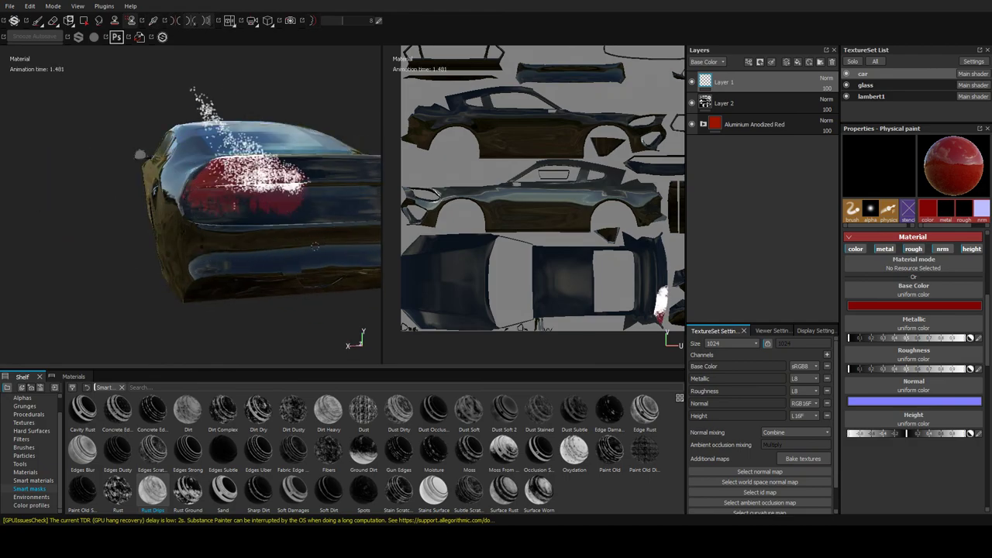
pyautogui.moveTo(173, 262)
pyautogui.keyDown('alt'); pyautogui.mouseDown()
pyautogui.moveTo(199, 276)
pyautogui.moveTo(257, 238)
pyautogui.moveTo(321, 180)
pyautogui.moveTo(308, 174)
pyautogui.mouseUp(); pyautogui.keyUp('alt')
pyautogui.keyDown('alt'); pyautogui.moveTo(292, 268); pyautogui.dragTo(219, 311); pyautogui.keyUp('alt')
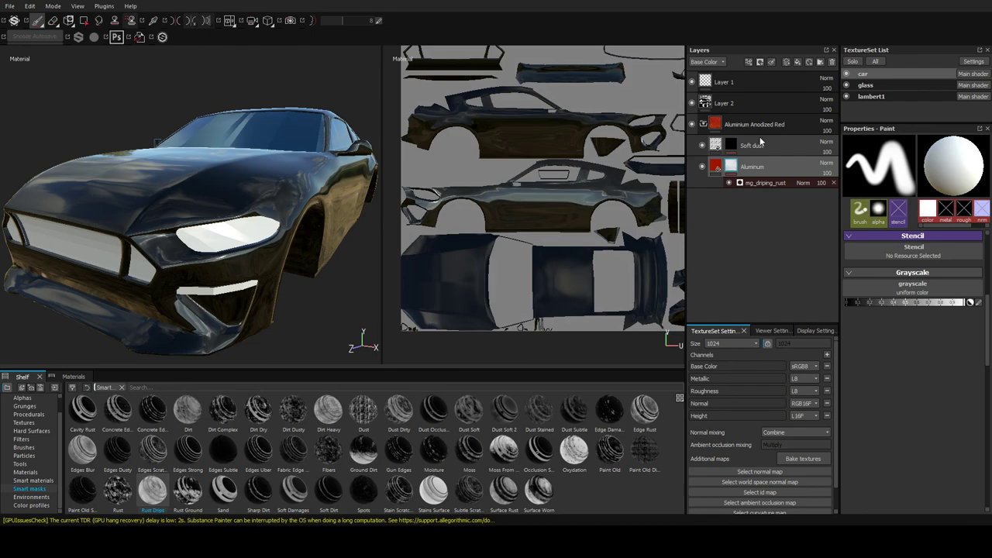
# - Undo the mg_driping_rust mask on the Aluminium layer
pyautogui.keyDown('alt'); pyautogui.moveTo(167, 200); pyautogui.dragTo(217, 197); pyautogui.keyUp('alt')
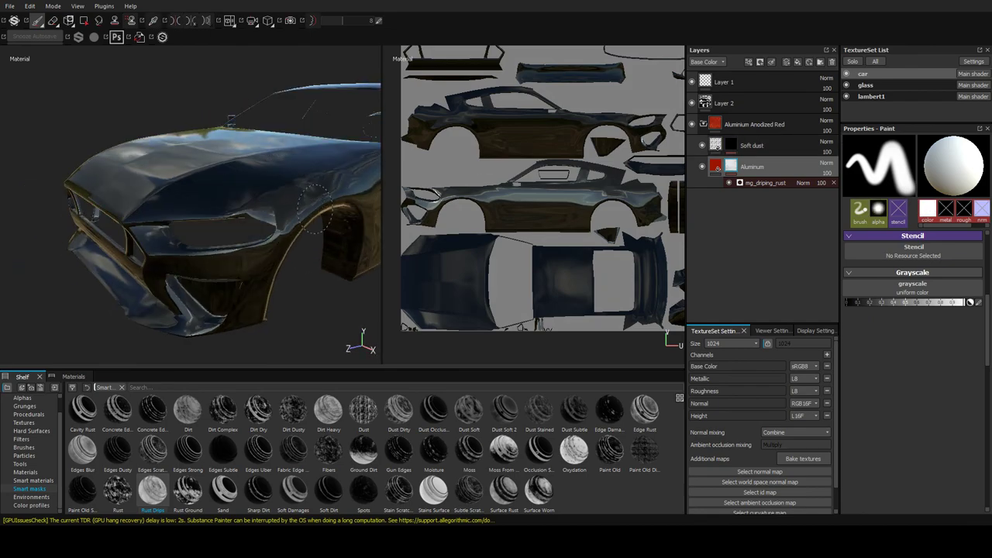
pyautogui.press('ctrl')
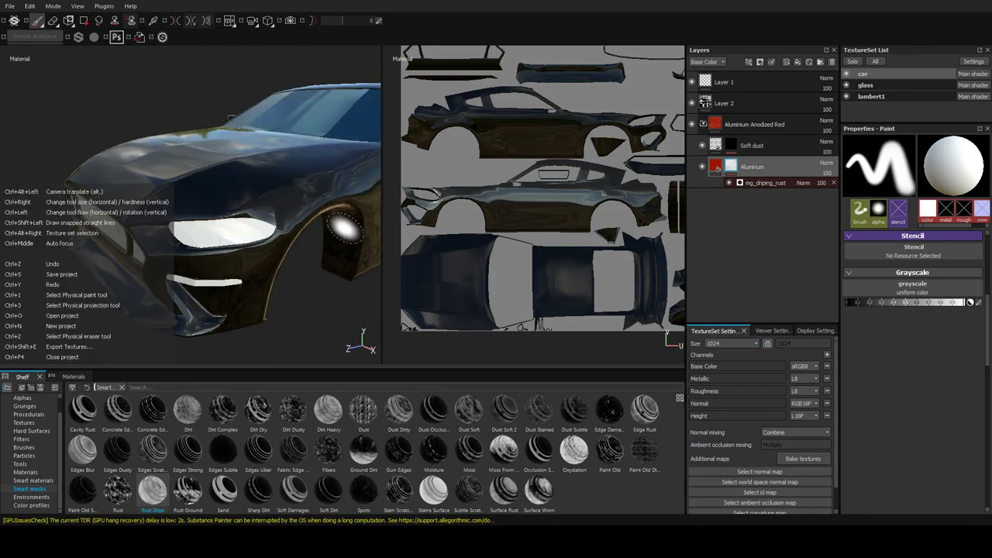
pyautogui.hotkey('ctrl', 'z')
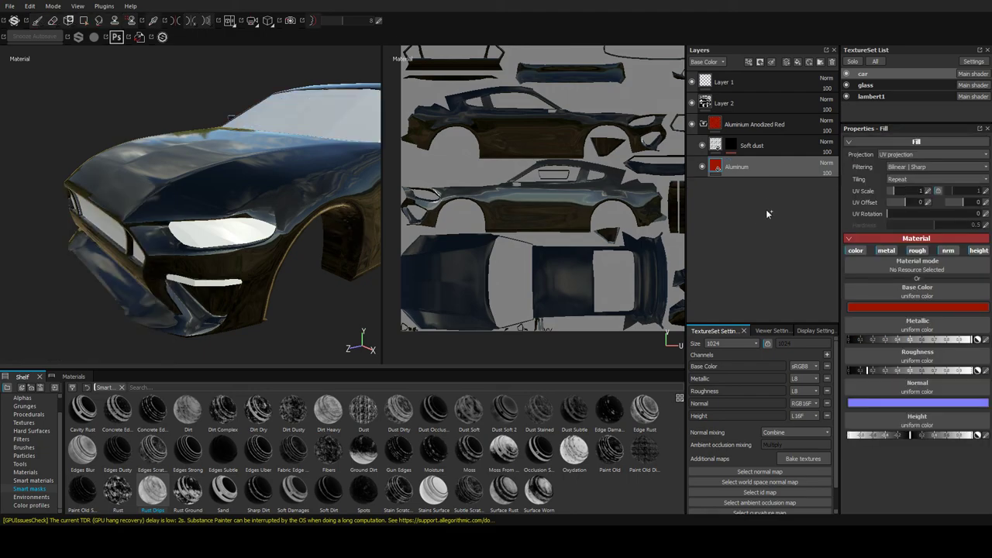
# - Delete the Soft dust layer and try applying the Dirt Dusty smart mask
pyautogui.click(763, 147)
pyautogui.press('Delete')
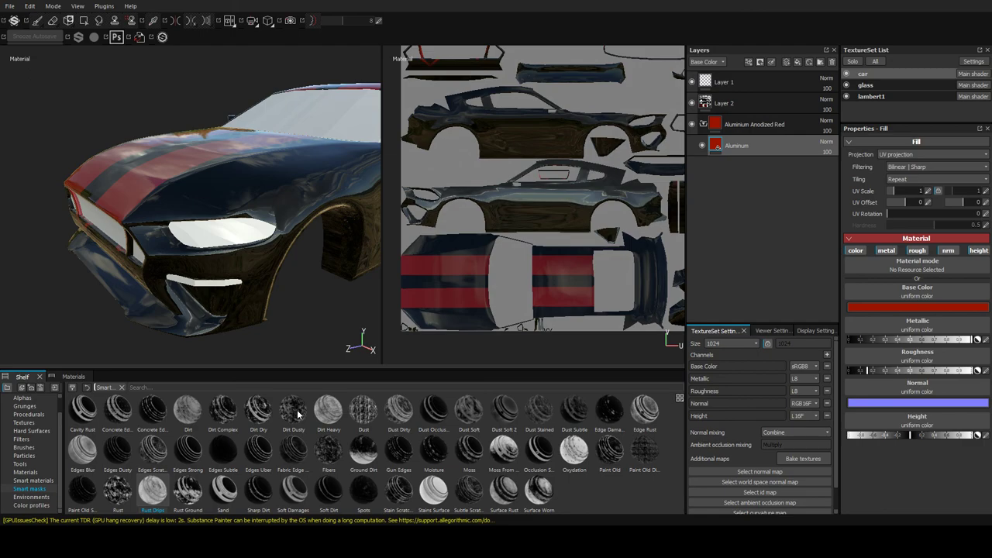
pyautogui.moveTo(298, 415)
pyautogui.mouseDown()
pyautogui.moveTo(504, 155)
pyautogui.moveTo(766, 76)
pyautogui.moveTo(749, 169)
pyautogui.mouseUp()
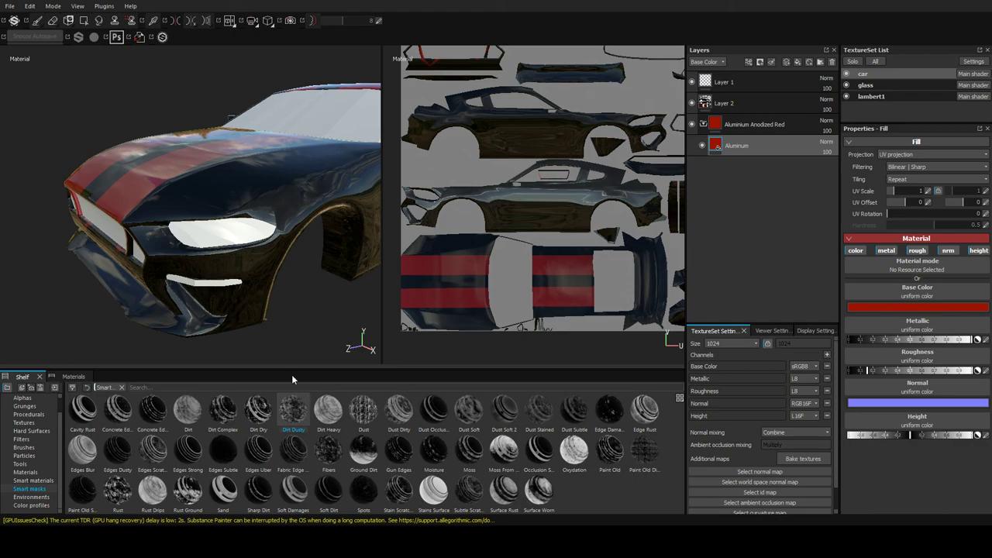
# - Add paint Layer 3 and spray red particles across the hood
pyautogui.press('1')
pyautogui.click(345, 353)
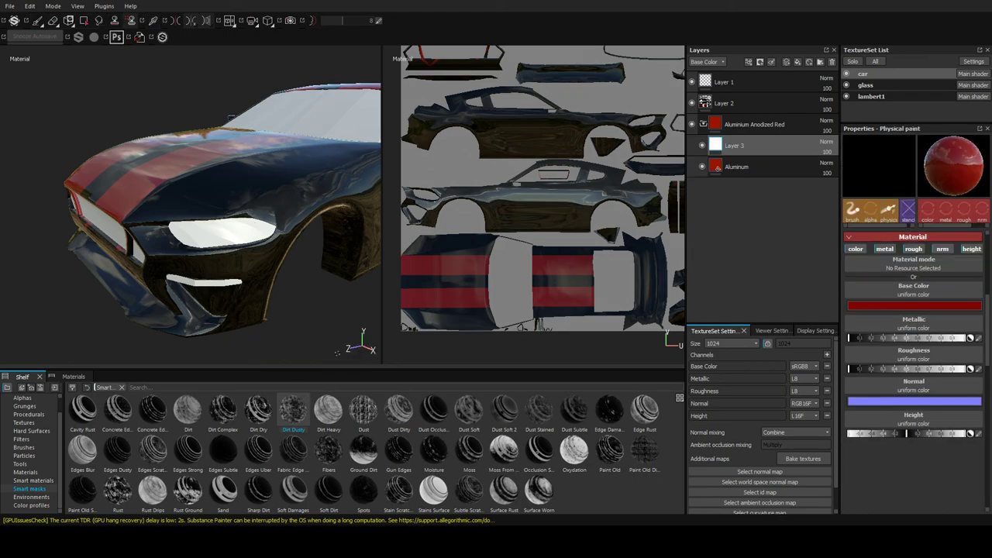
pyautogui.moveTo(260, 184); pyautogui.dragTo(314, 255)
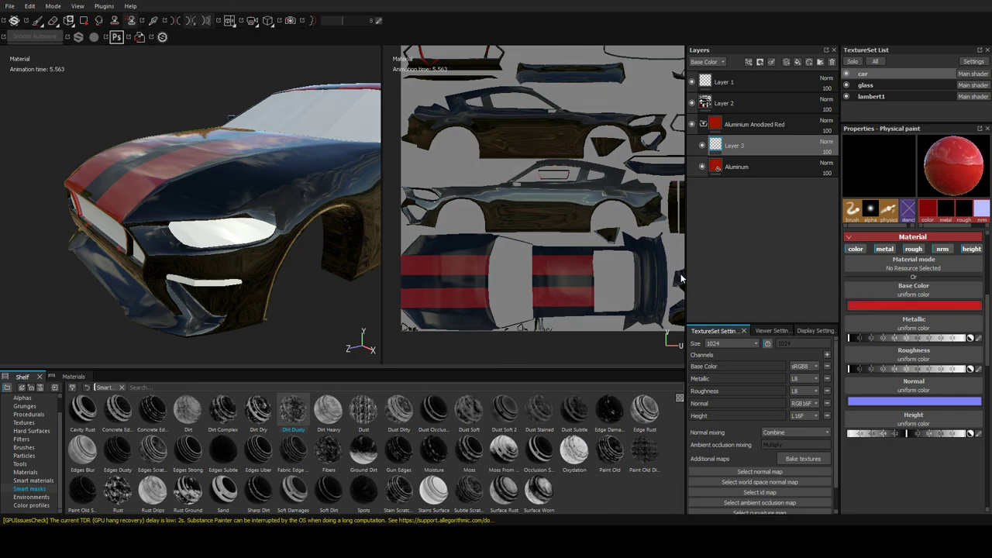
# - Spray more particles over fender and hood, then light the car with corsica_beach
pyautogui.click(248, 202)
pyautogui.click(47, 498)
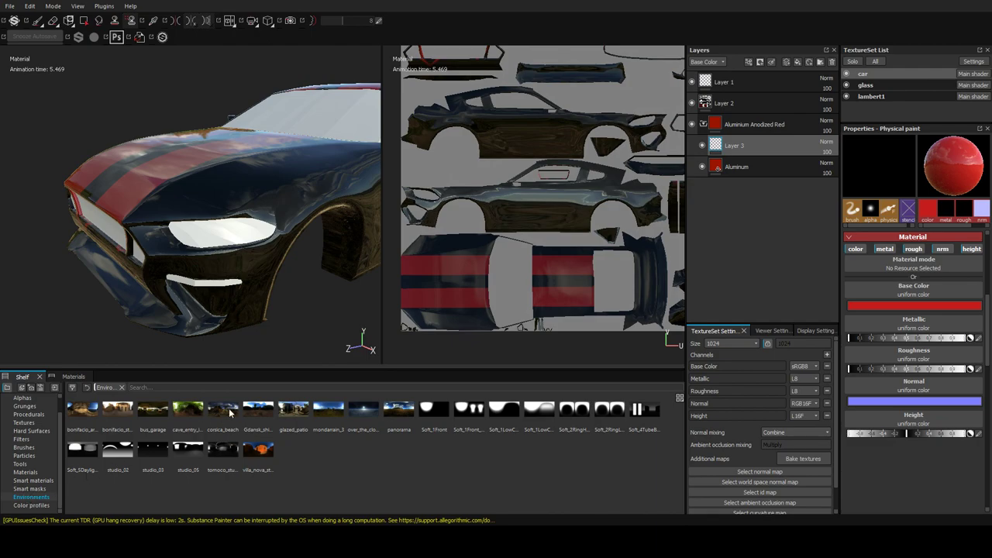
pyautogui.moveTo(229, 413)
pyautogui.mouseDown()
pyautogui.moveTo(64, 316)
pyautogui.moveTo(202, 310)
pyautogui.mouseUp()
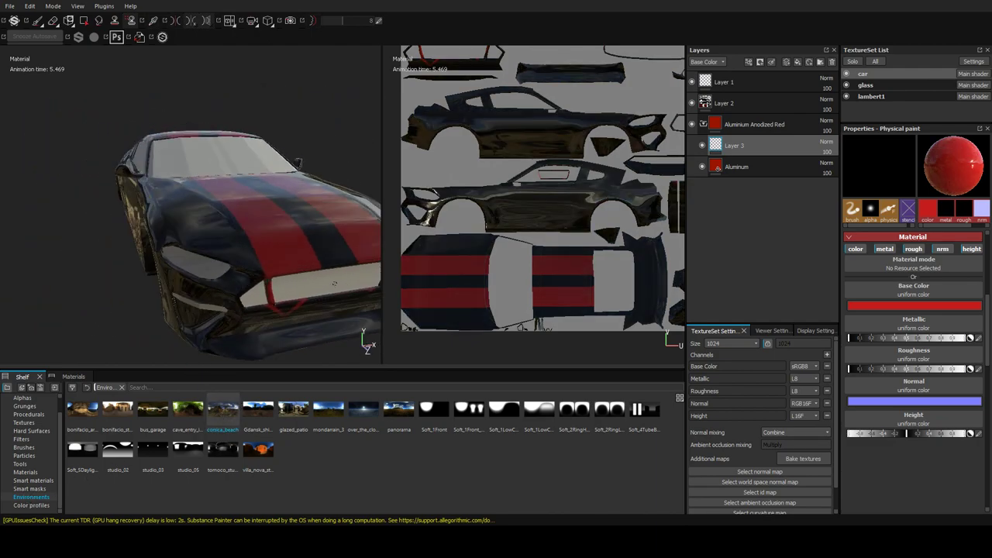